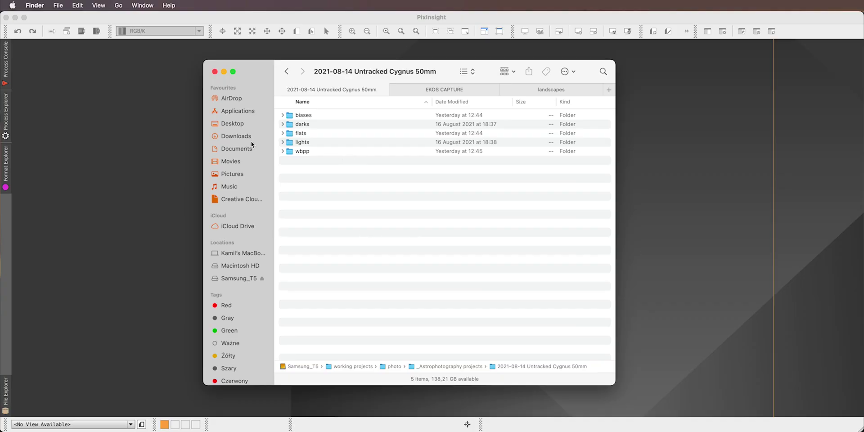
# Step: Browse the lights folder's raw frames, then return to the Cygnus project folder
pyautogui.click(288, 142)
pyautogui.press('Right')
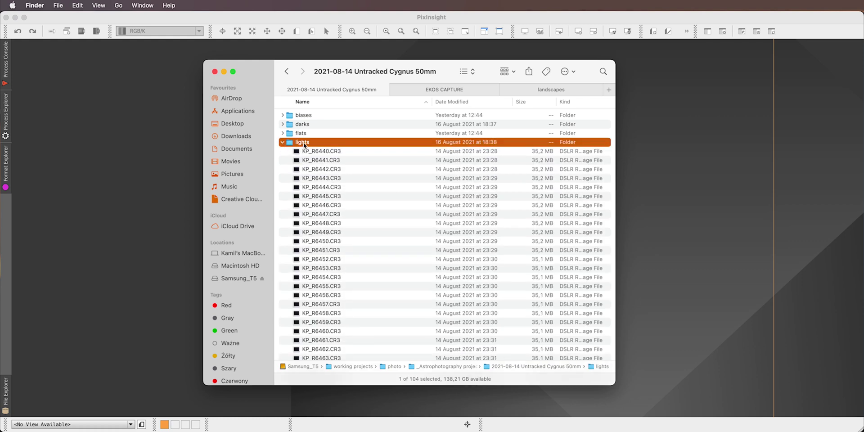
pyautogui.doubleClick(303, 143)
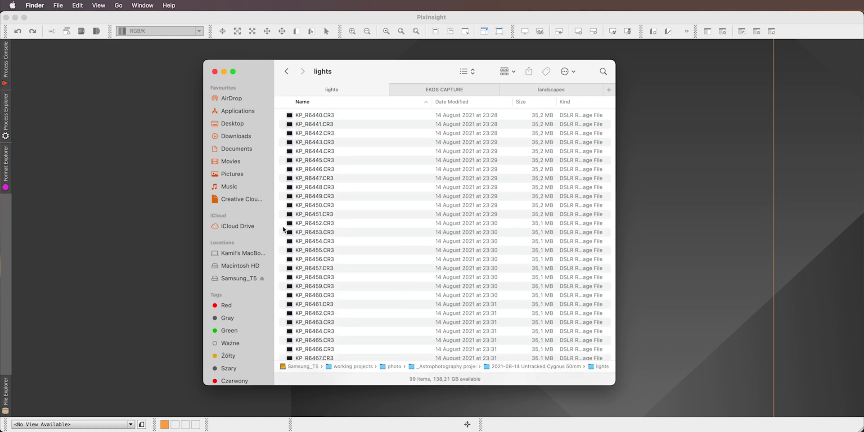
pyautogui.click(286, 72)
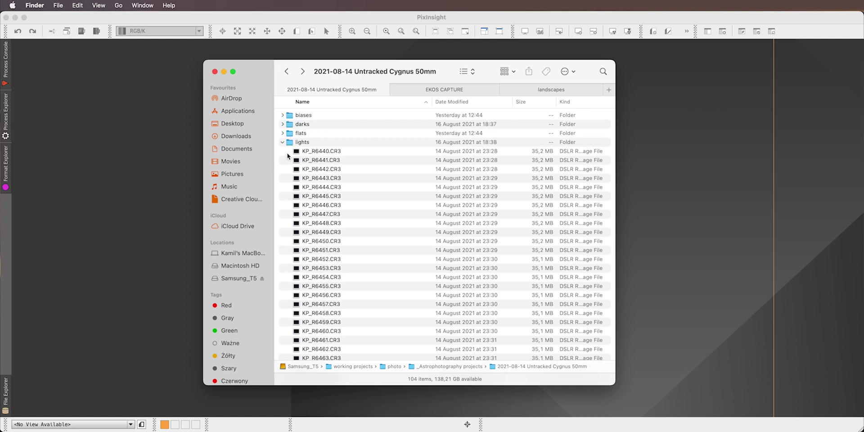
pyautogui.click(288, 142)
pyautogui.press('Left')
# Step: Browse the darks folder's contents, then collapse it back in the Cygnus project folder
pyautogui.click(282, 124)
pyautogui.click(304, 126)
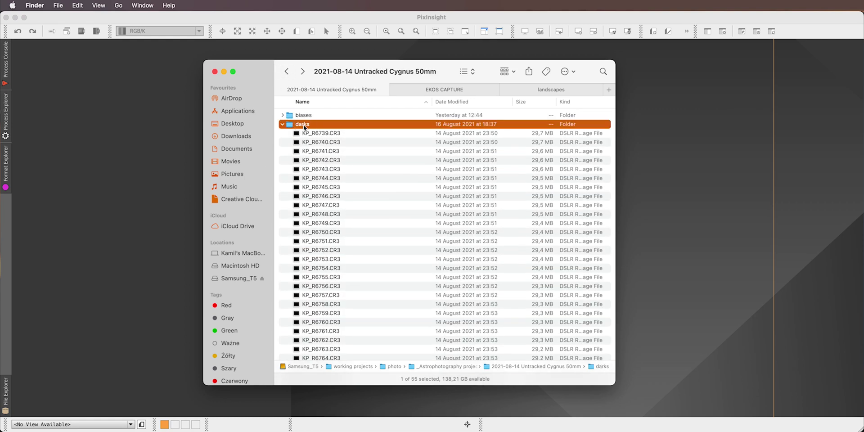
pyautogui.doubleClick(304, 127)
pyautogui.scroll(3, 335, 273)
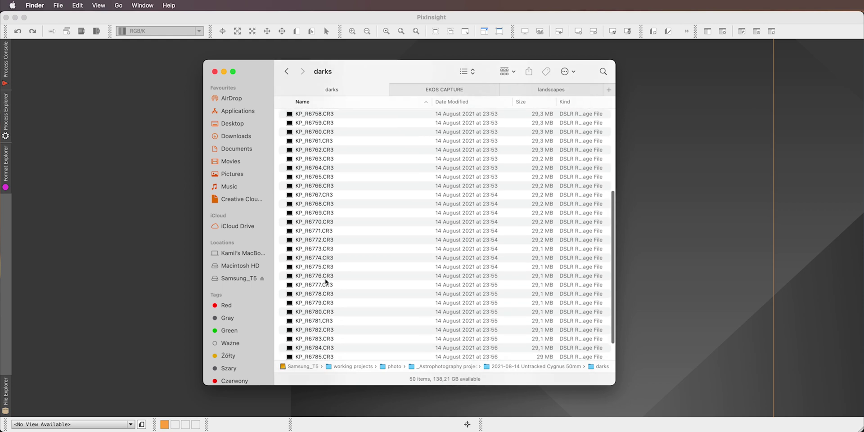
pyautogui.scroll(2, 326, 282)
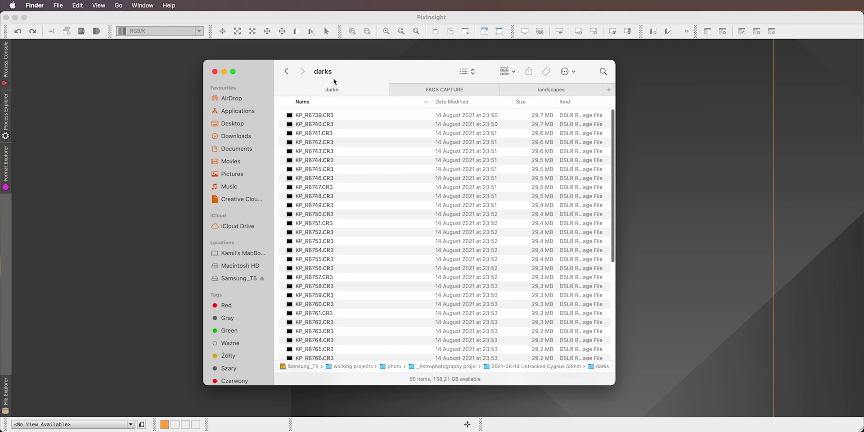
pyautogui.click(291, 75)
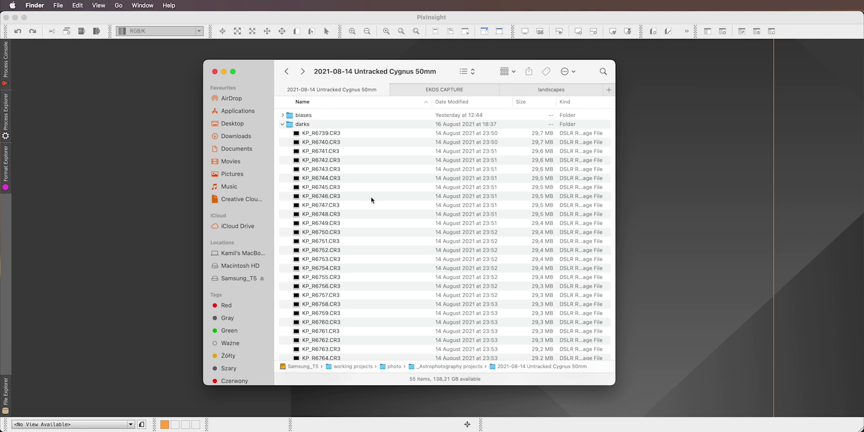
pyautogui.click(288, 125)
pyautogui.click(282, 125)
# Step: Open the light frame KP_R6440.CR3 in PixInsight from the lights folder
pyautogui.click(282, 143)
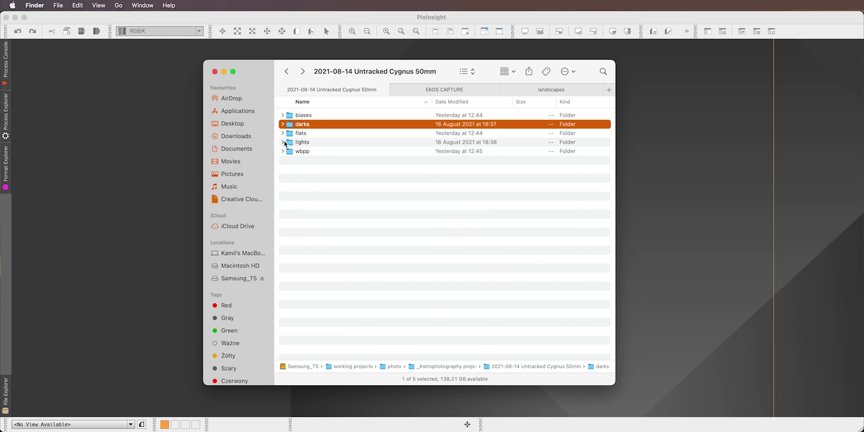
pyautogui.rightClick(322, 150)
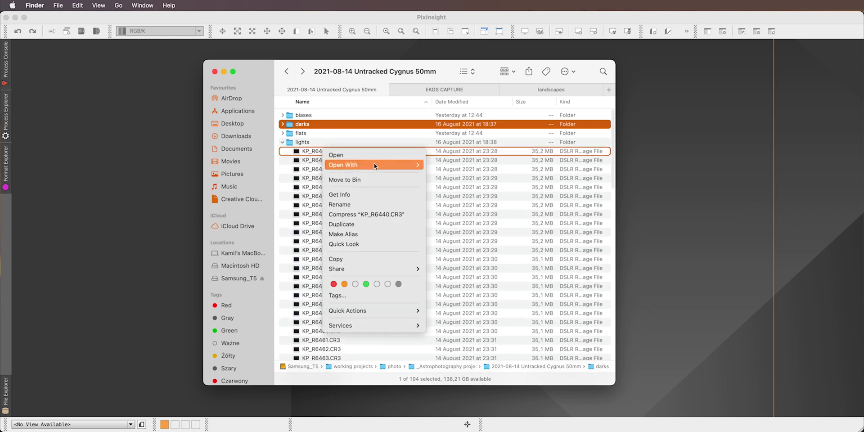
pyautogui.moveTo(374, 165)
pyautogui.click(443, 165)
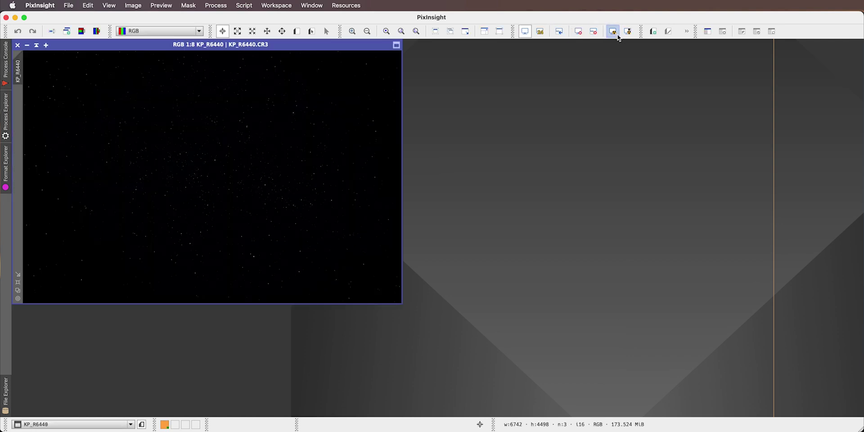
# Step: Auto-stretch the raw KP_R6440 frame to reveal the Milky Way and reddish nebulosity
pyautogui.click(615, 35)
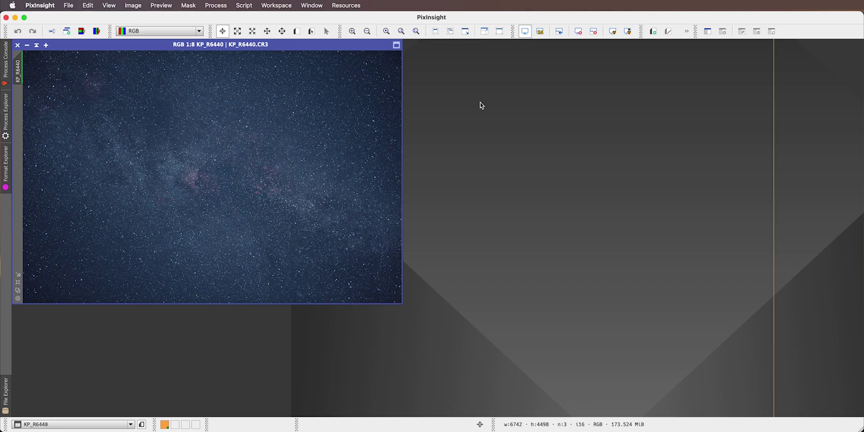
pyautogui.click(251, 7)
pyautogui.moveTo(258, 20)
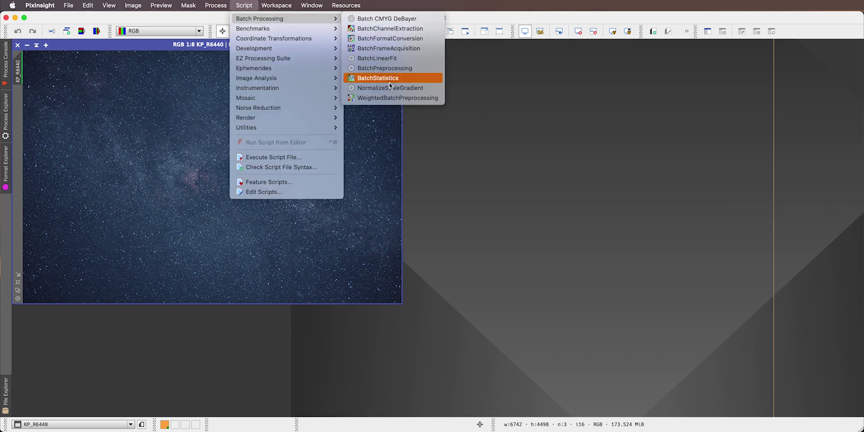
pyautogui.click(393, 99)
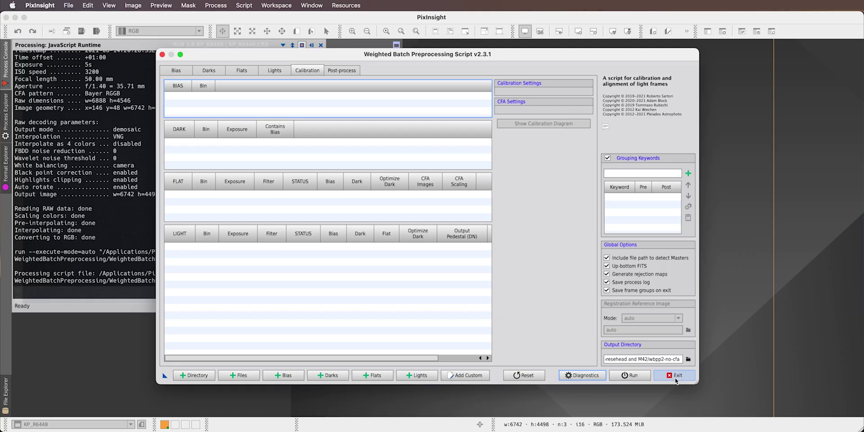
pyautogui.click(678, 380)
# Step: Open the masterLight .xisf stack from Finder's wbpp > master folder in PixInsight
pyautogui.press('super+Tab')
pyautogui.press('super+Tab')
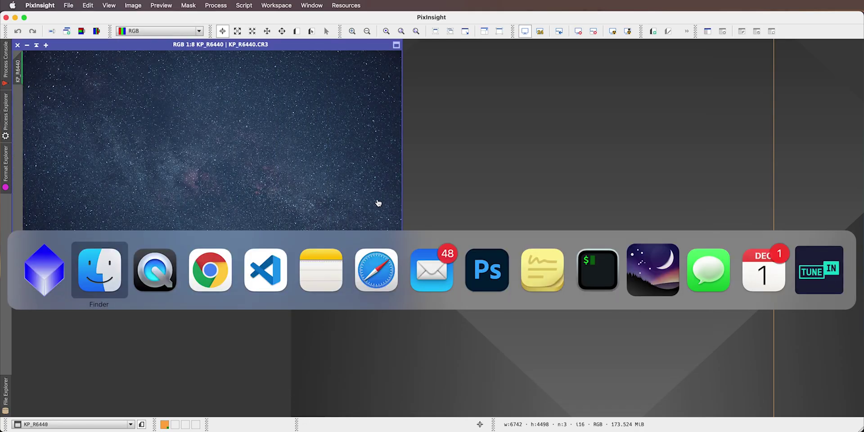
pyautogui.press('super+shift+Tab')
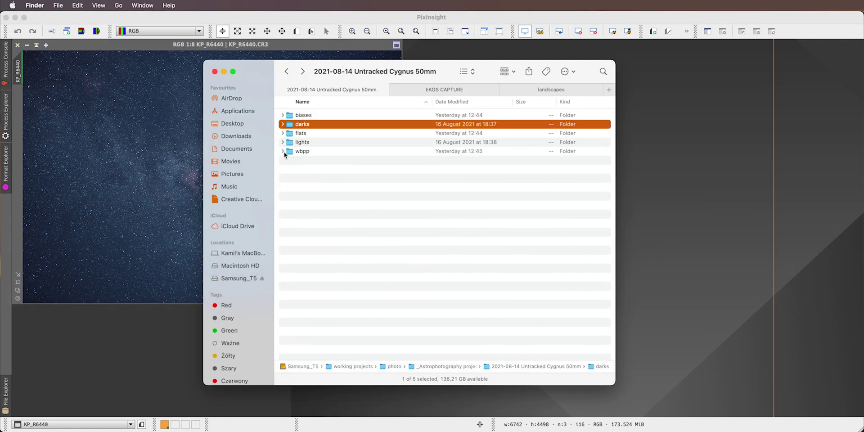
pyautogui.click(283, 151)
pyautogui.click(289, 178)
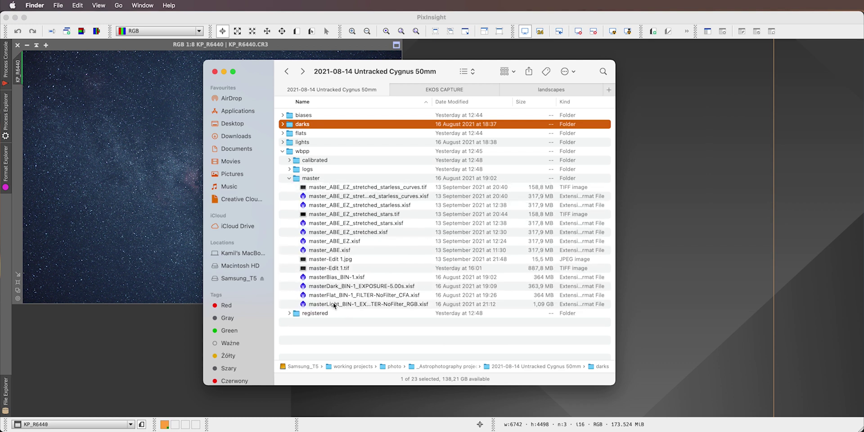
pyautogui.doubleClick(356, 304)
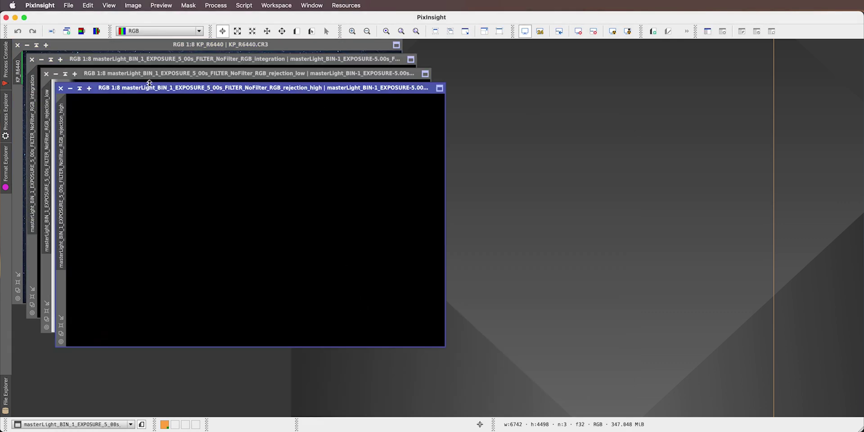
# Step: Close rejection_high and auto-stretch the integration image, arranged beside rejection_low
pyautogui.click(61, 89)
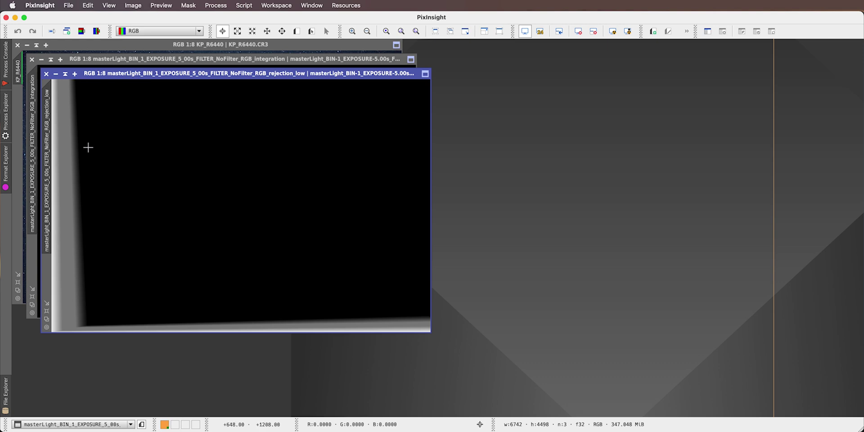
pyautogui.moveTo(142, 74); pyautogui.dragTo(495, 110)
pyautogui.click(318, 67)
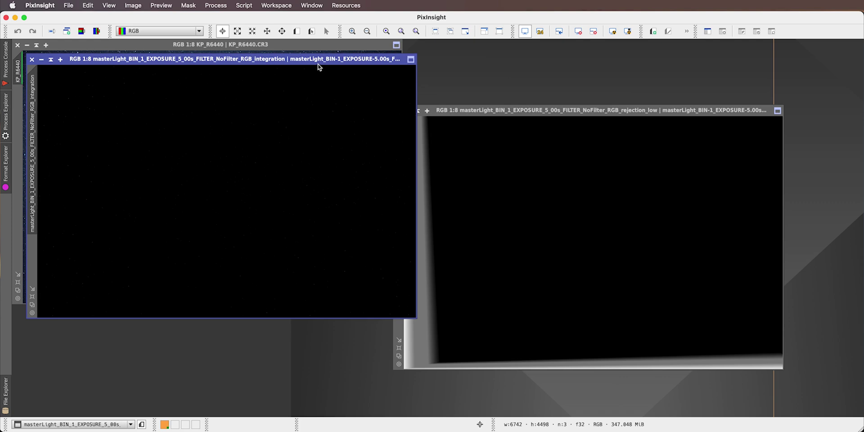
pyautogui.click(613, 31)
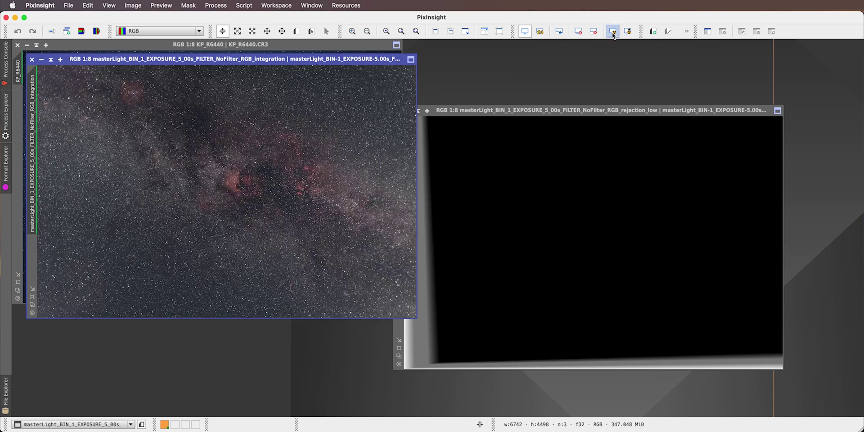
pyautogui.moveTo(326, 61); pyautogui.dragTo(306, 56)
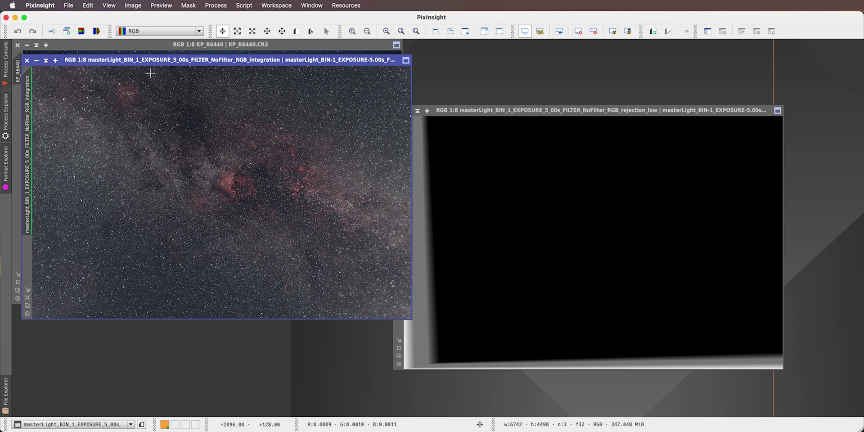
pyautogui.moveTo(487, 110); pyautogui.dragTo(304, 90)
# Step: Crop the integration image to 6014 × 4138 using a DynamicCrop drawn on rejection_low
pyautogui.click(216, 5)
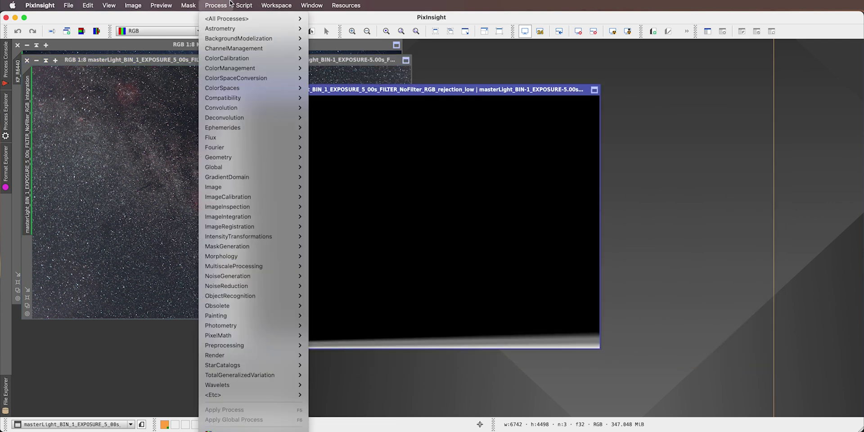
pyautogui.click(244, 5)
pyautogui.moveTo(215, 5)
pyautogui.moveTo(225, 19)
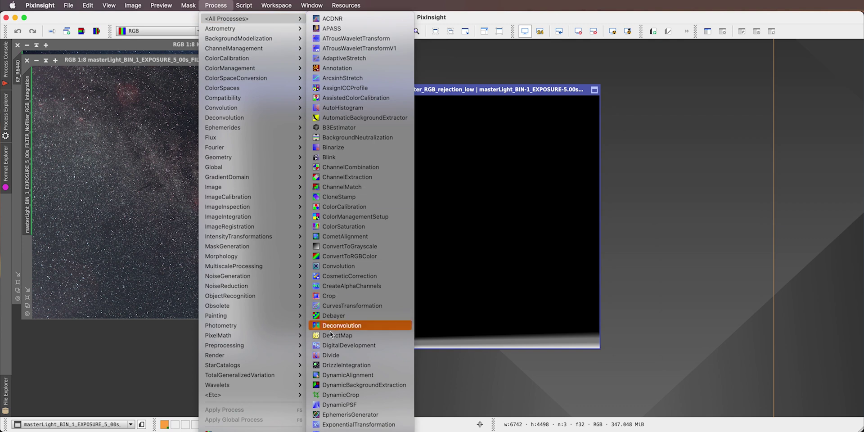
pyautogui.click(352, 395)
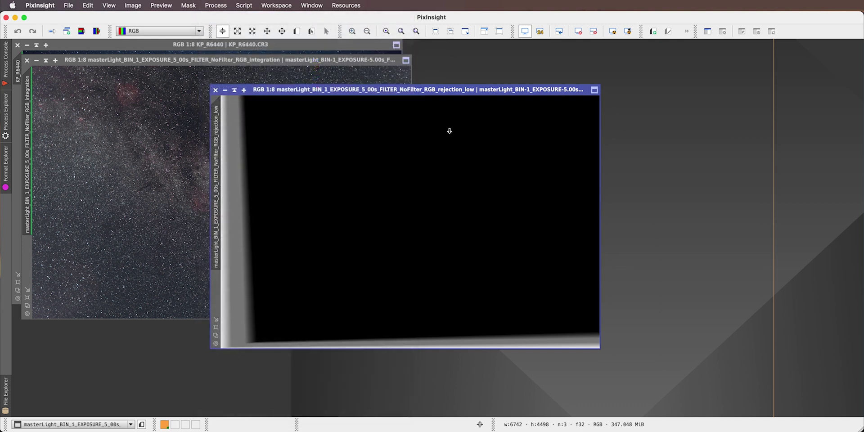
pyautogui.click(328, 168)
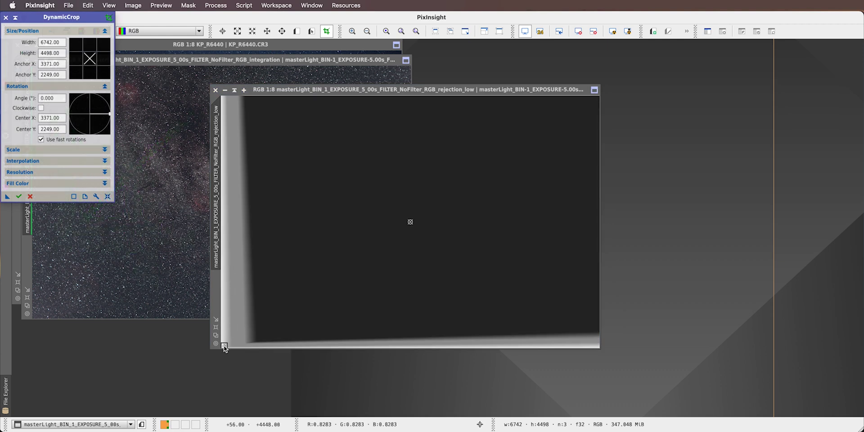
pyautogui.moveTo(232, 347); pyautogui.dragTo(322, 245)
pyautogui.moveTo(392, 185); pyautogui.dragTo(362, 229)
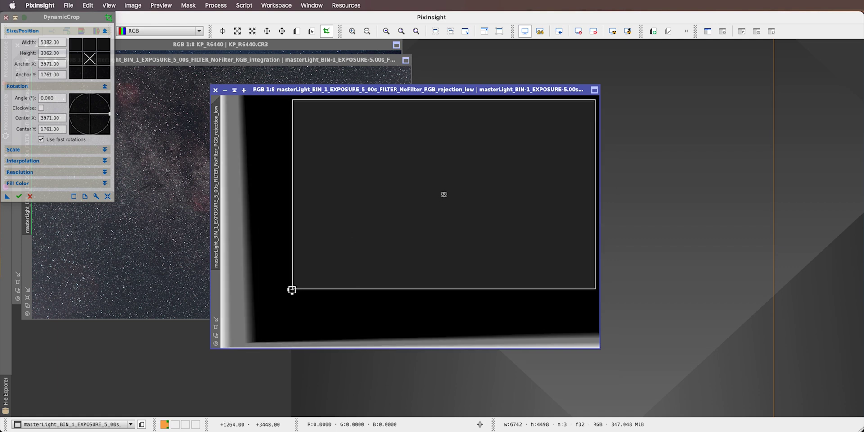
pyautogui.moveTo(290, 291); pyautogui.dragTo(254, 337)
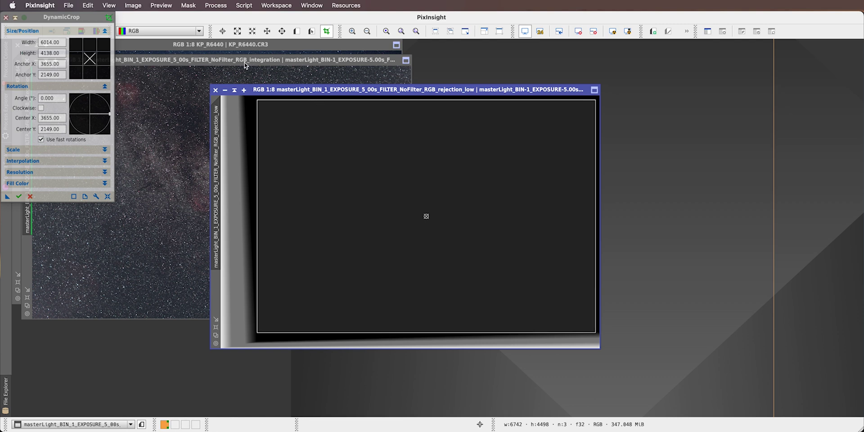
pyautogui.moveTo(8, 197); pyautogui.dragTo(135, 255)
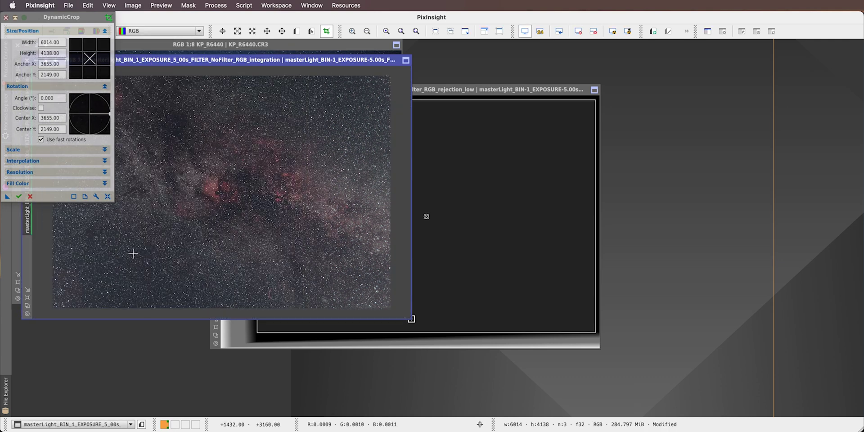
pyautogui.click(6, 17)
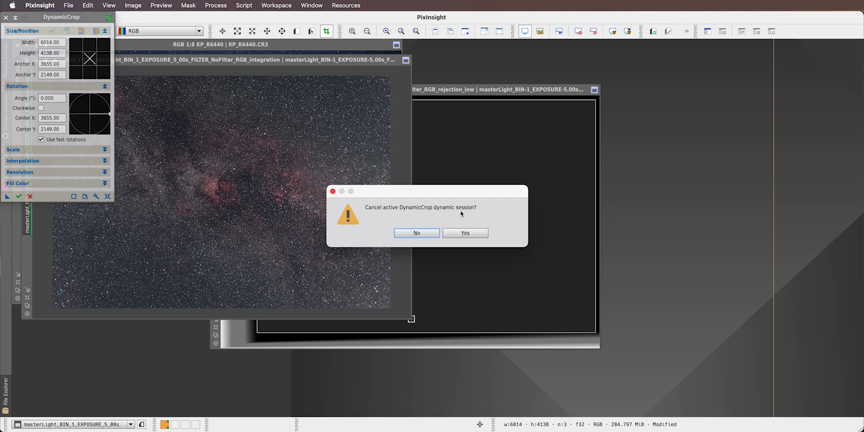
pyautogui.click(466, 233)
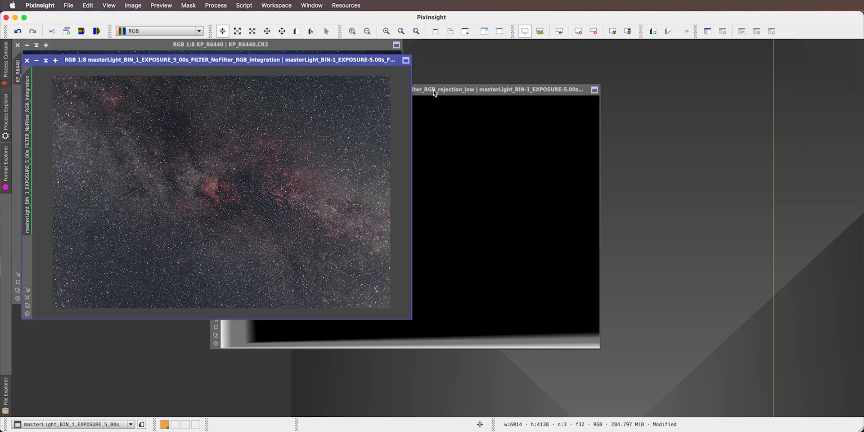
# Step: Close the rejection_low image, leaving the cropped integration in front
pyautogui.click(433, 94)
pyautogui.click(216, 89)
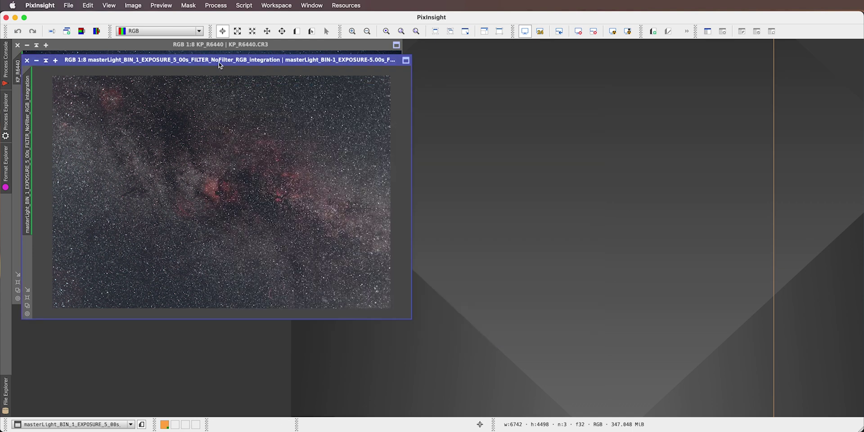
pyautogui.click(215, 4)
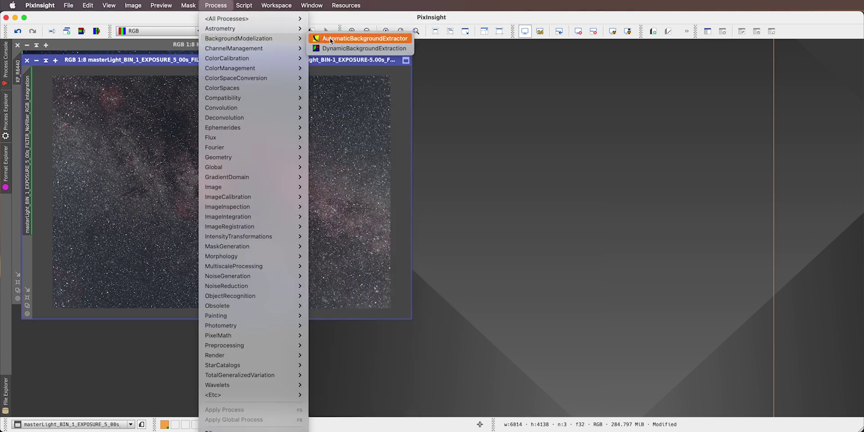
# Step: Review AutomaticBackgroundExtractor's Target Image Correction, keep Correction at None, and close without applying
pyautogui.click(333, 39)
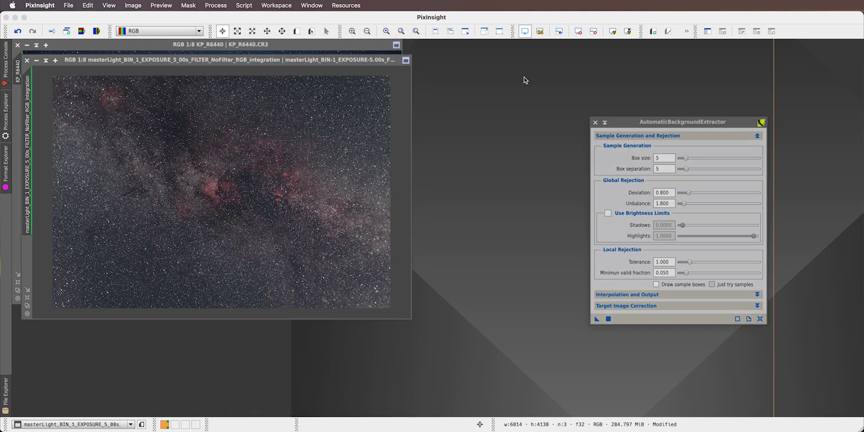
pyautogui.moveTo(625, 122); pyautogui.dragTo(544, 76)
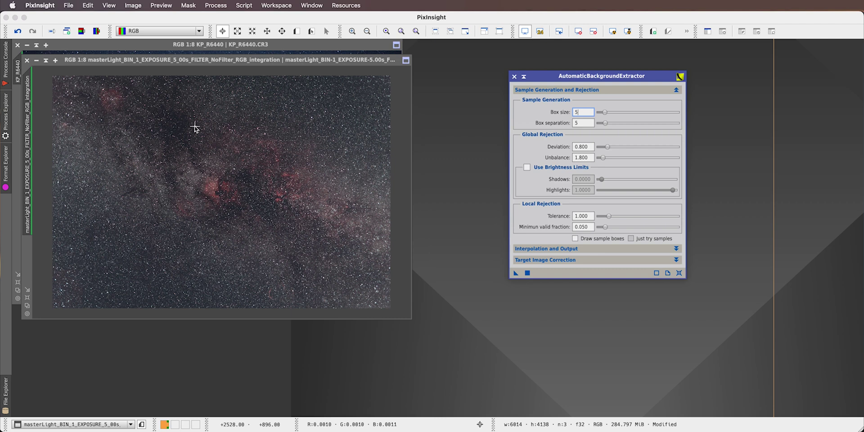
pyautogui.click(572, 261)
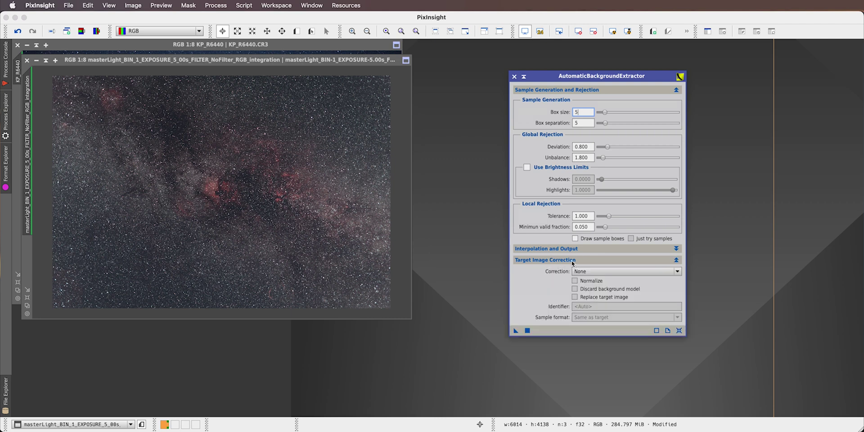
pyautogui.click(598, 272)
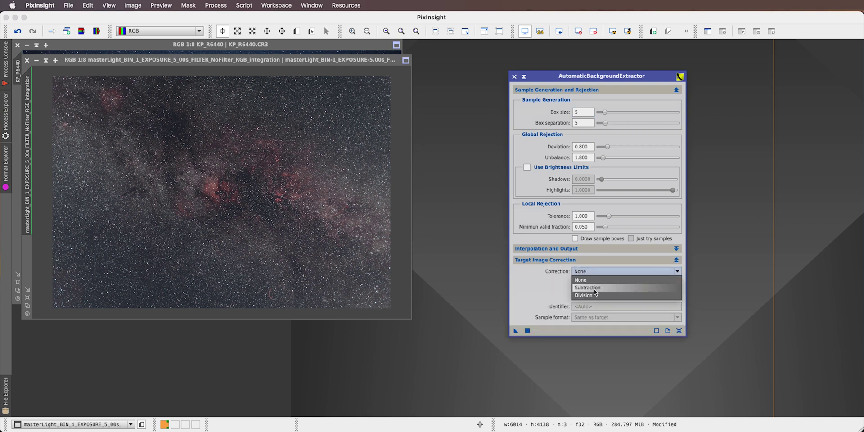
pyautogui.click(522, 287)
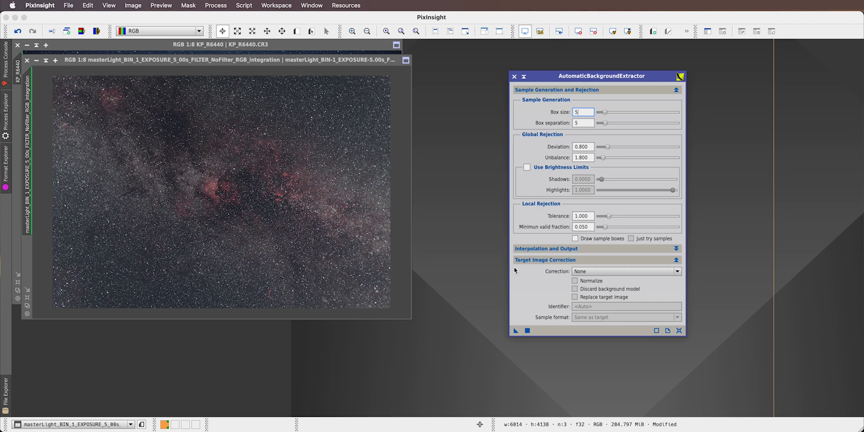
pyautogui.click(514, 78)
# Step: Browse the Process menu's submenus without choosing a process, then switch to Finder
pyautogui.click(216, 5)
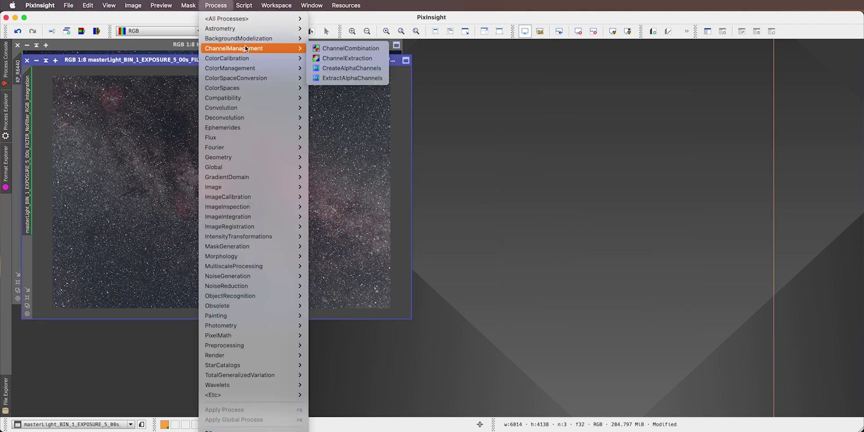
pyautogui.moveTo(259, 92)
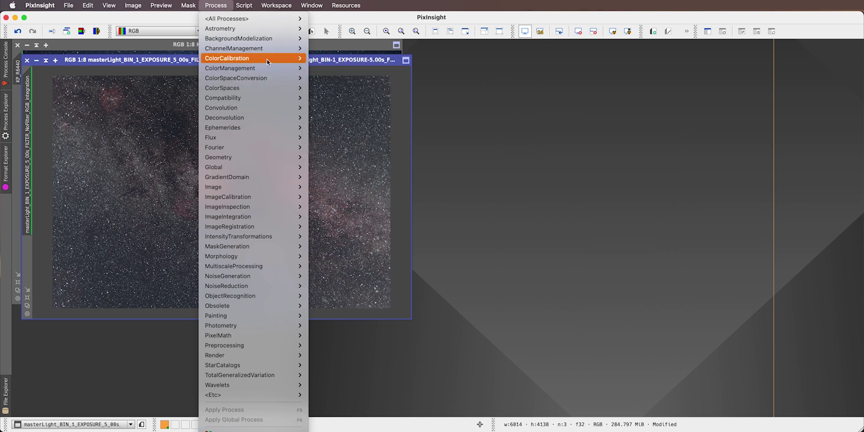
pyautogui.moveTo(271, 58)
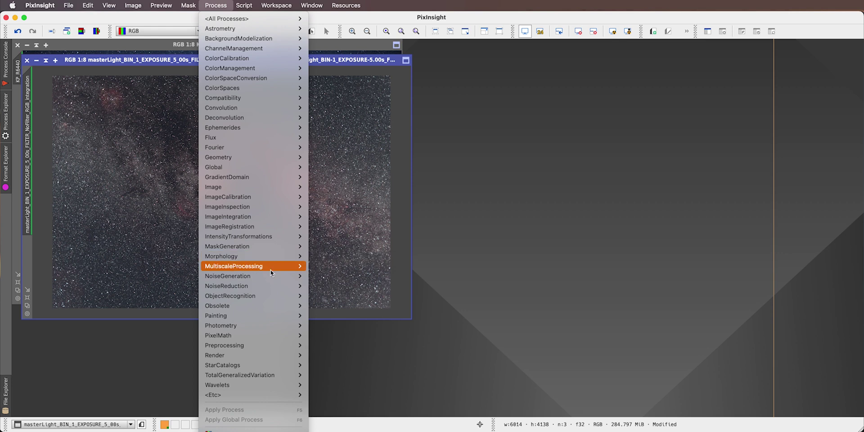
pyautogui.moveTo(272, 286)
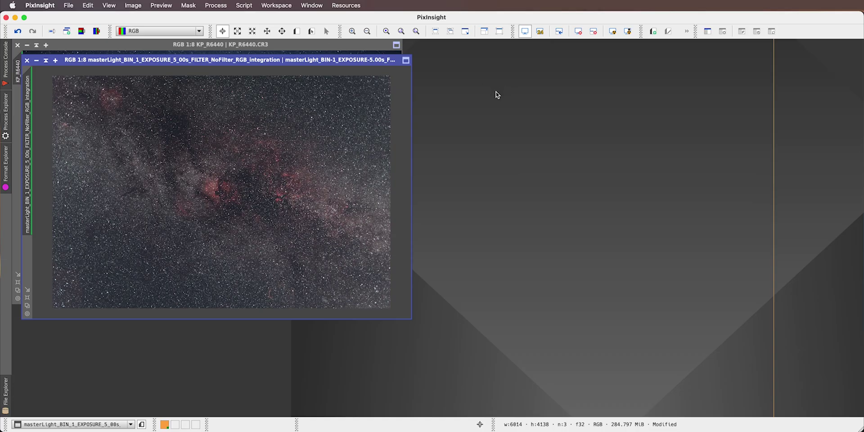
pyautogui.press('super+Tab')
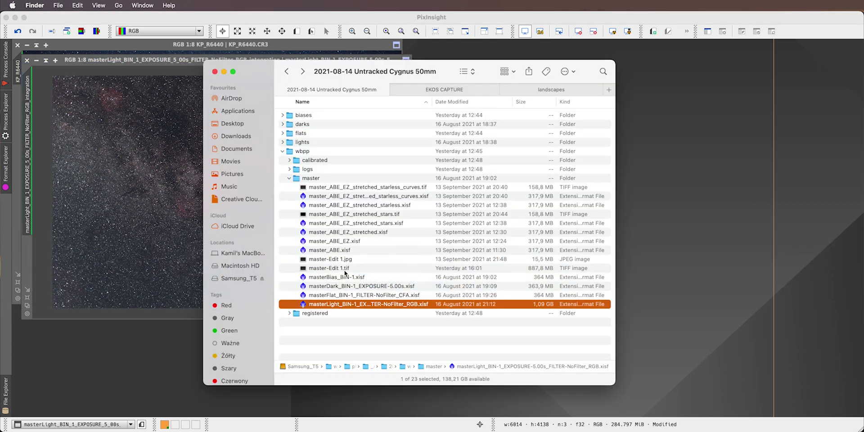
# Step: Discard the cropped masterLight integration without saving, leaving master_ABE open at upper left
pyautogui.press('super+Tab')
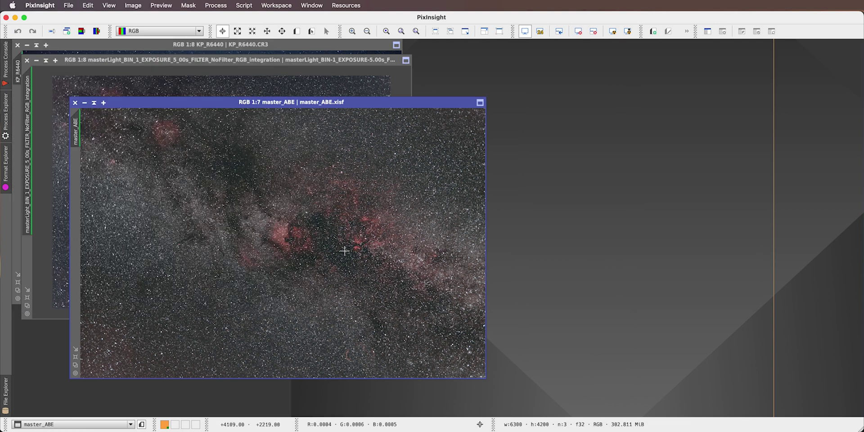
pyautogui.moveTo(339, 102); pyautogui.dragTo(536, 89)
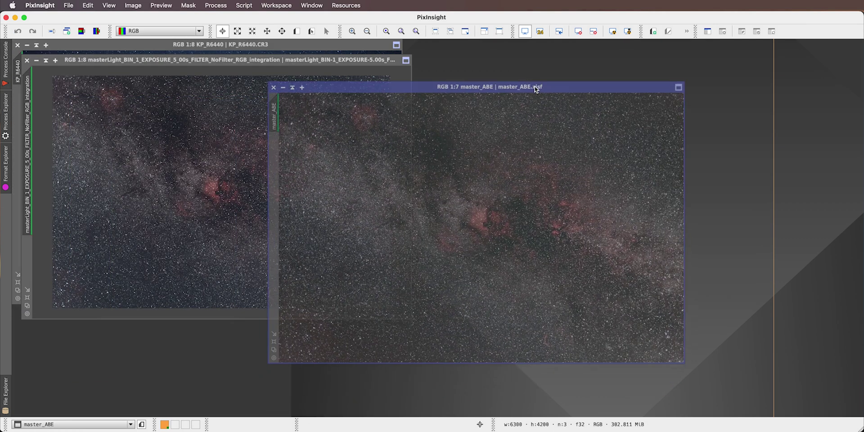
pyautogui.click(350, 61)
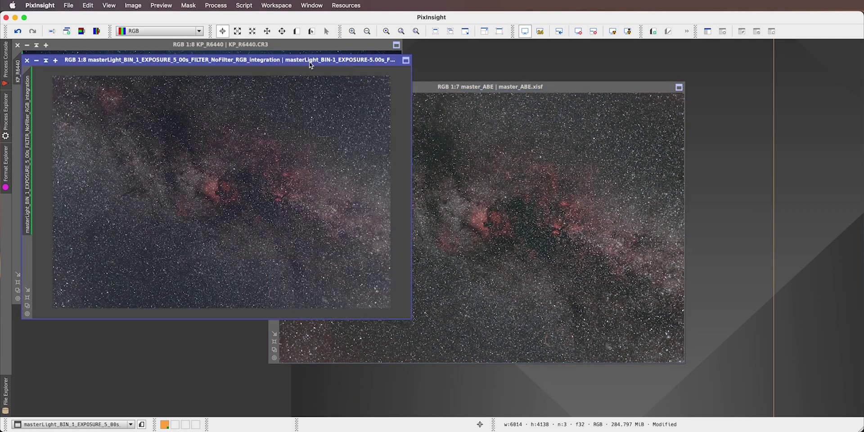
pyautogui.click(26, 59)
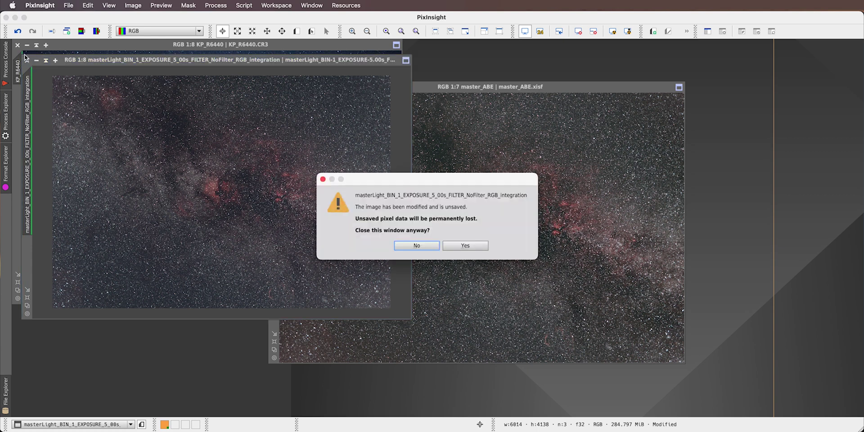
pyautogui.click(471, 244)
pyautogui.moveTo(495, 89); pyautogui.dragTo(247, 63)
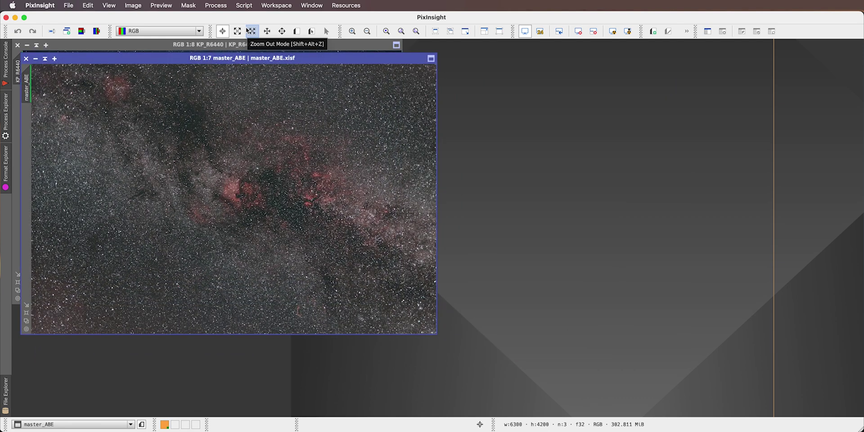
# Step: Run the EZ Denoise v1.11 script from EZ Processing Suite on master_ABE
pyautogui.click(244, 4)
pyautogui.moveTo(247, 59)
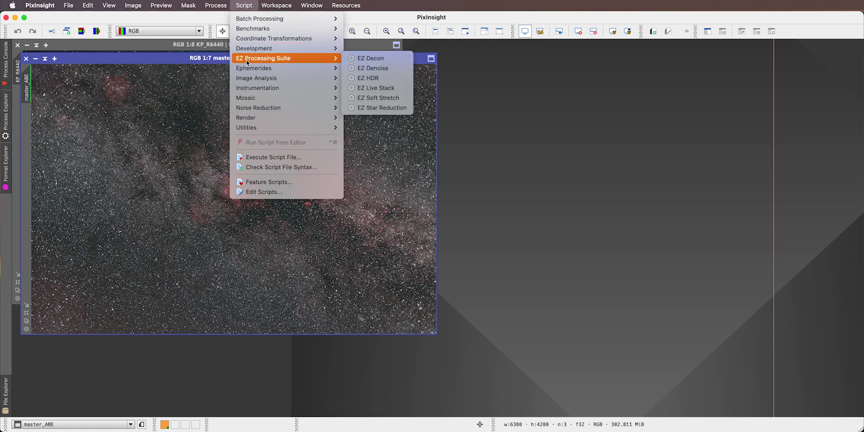
pyautogui.click(398, 69)
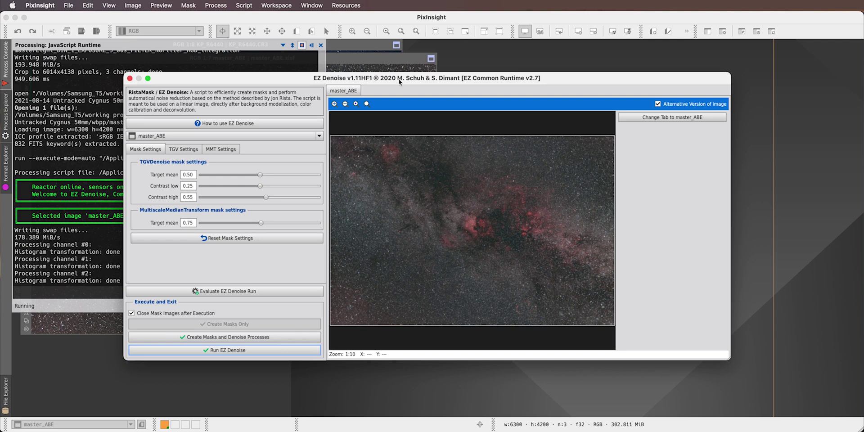
pyautogui.moveTo(403, 81); pyautogui.dragTo(490, 77)
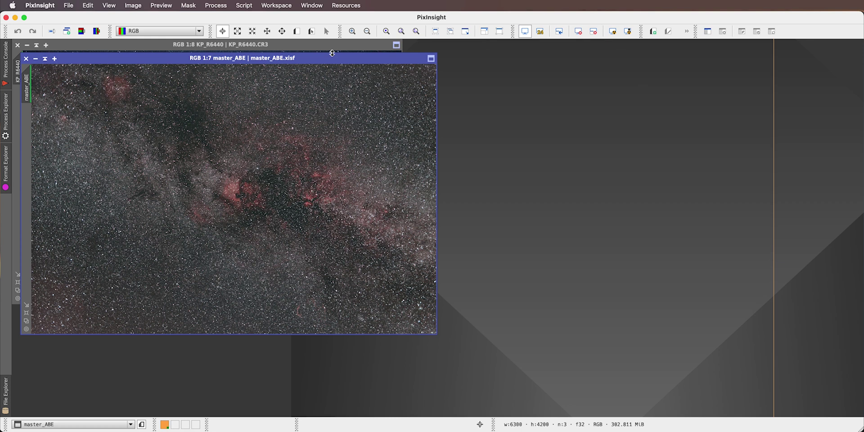
pyautogui.press('super+Tab')
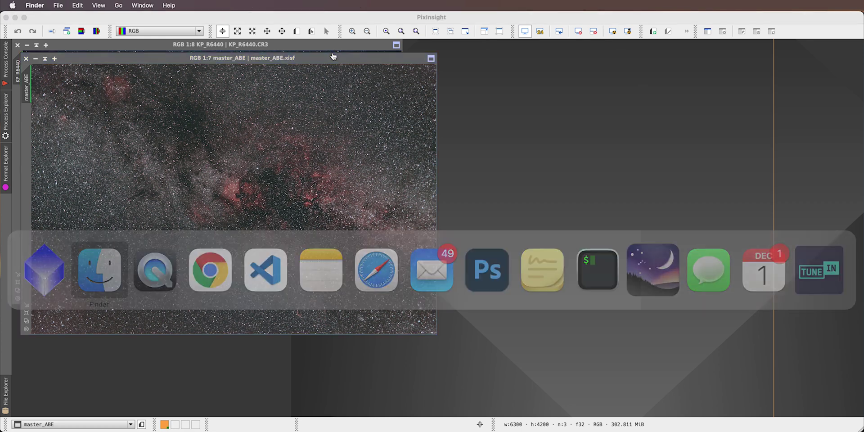
# Step: Reset and auto-stretch master_ABE_EZ's display, placed right of master_ABE for comparison
pyautogui.press('super+Tab')
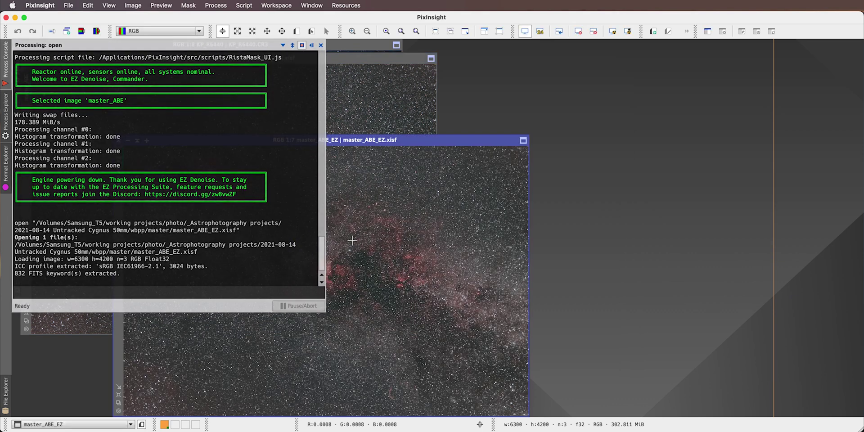
pyautogui.moveTo(361, 142); pyautogui.dragTo(586, 87)
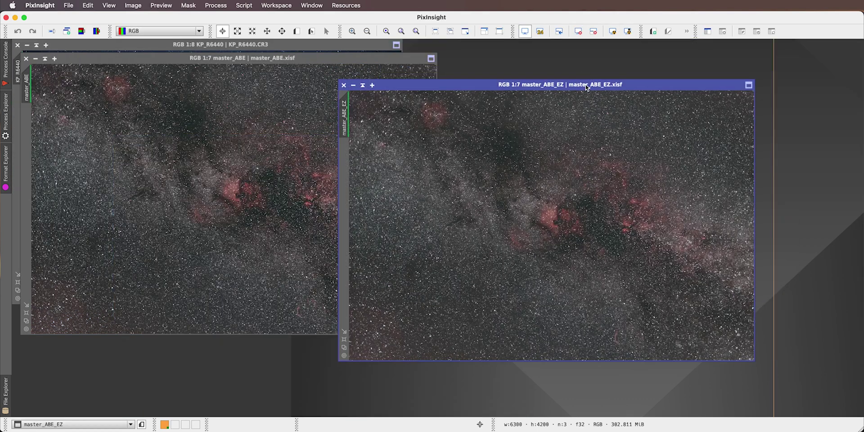
pyautogui.click(596, 35)
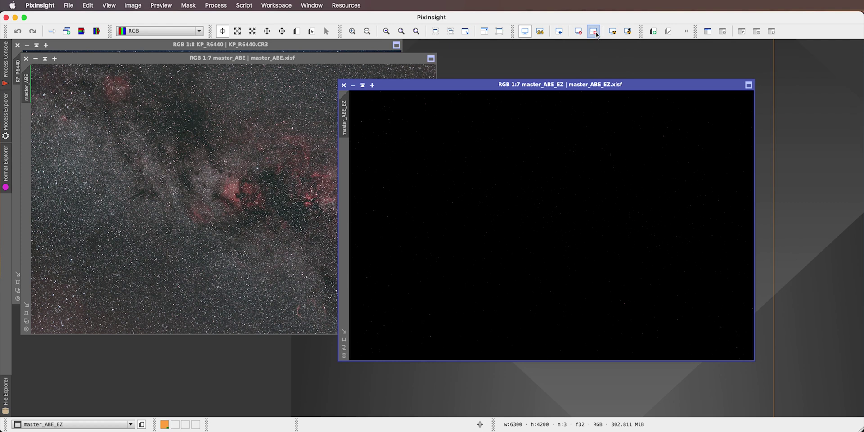
pyautogui.click(613, 33)
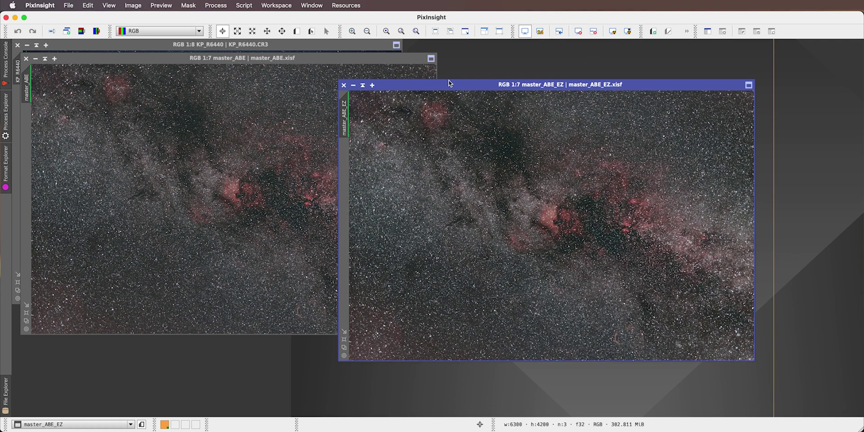
# Step: Move master_ABE_EZ aside and compare it with the original master_ABE by zooming each
pyautogui.moveTo(464, 84); pyautogui.dragTo(524, 70)
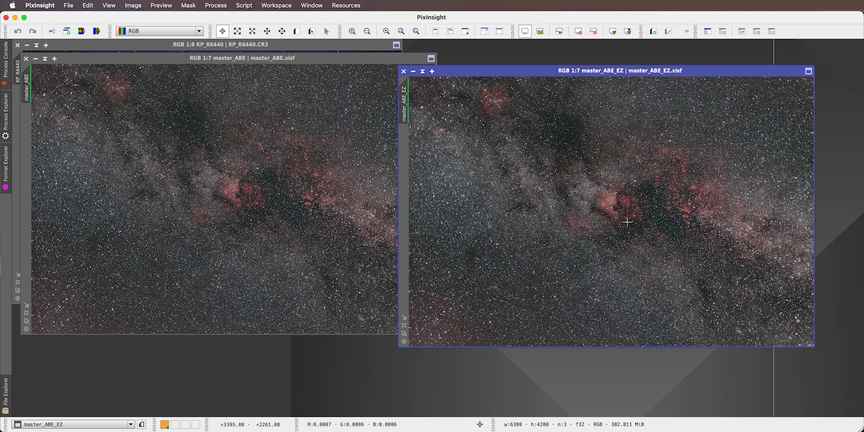
pyautogui.scroll(8, 627, 222)
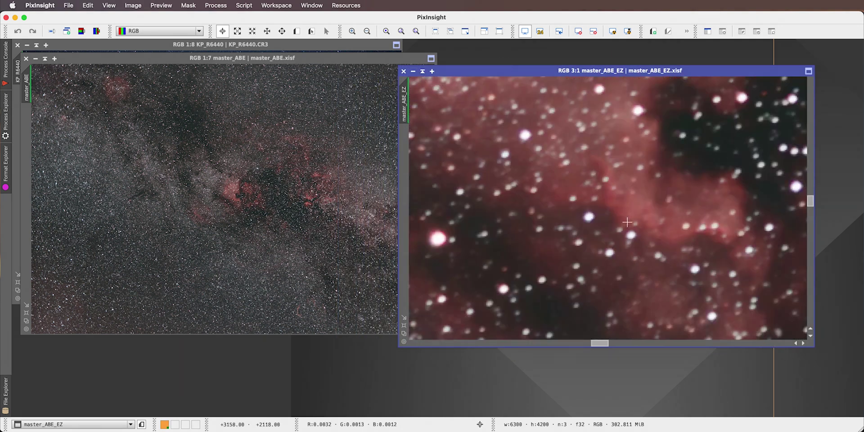
pyautogui.scroll(-1, 627, 222)
pyautogui.click(304, 67)
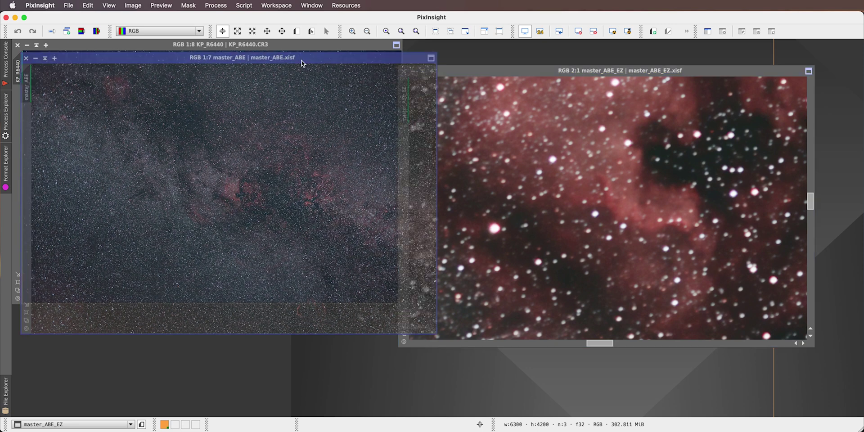
pyautogui.scroll(8, 245, 207)
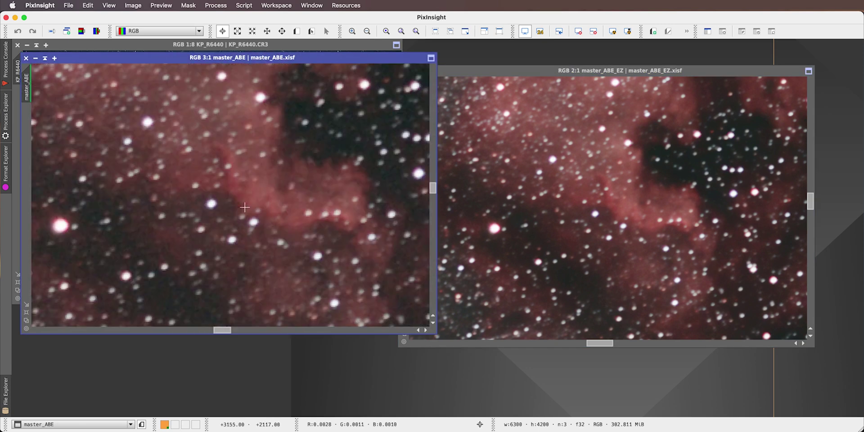
pyautogui.scroll(2, 245, 207)
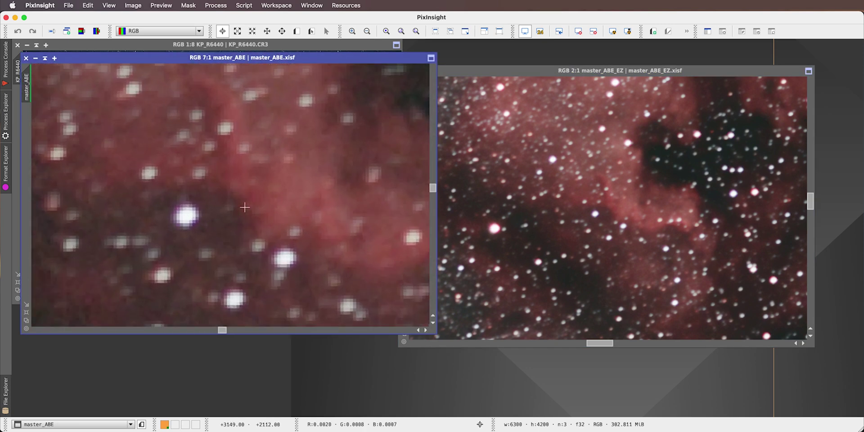
pyautogui.scroll(-3, 244, 207)
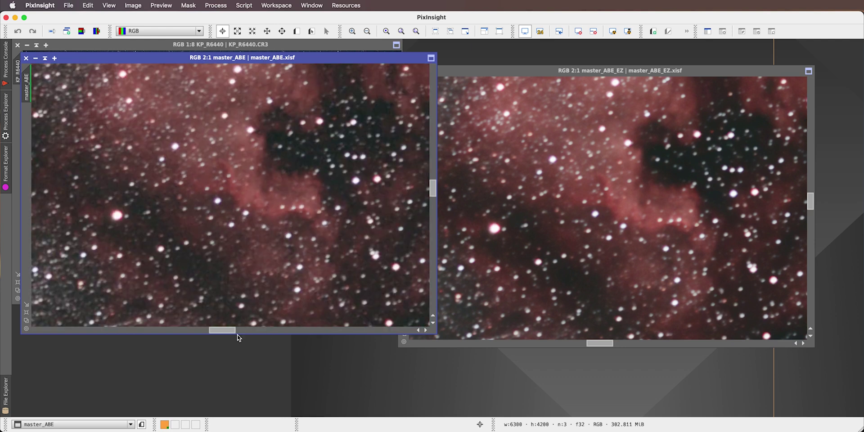
pyautogui.moveTo(235, 331); pyautogui.dragTo(244, 332)
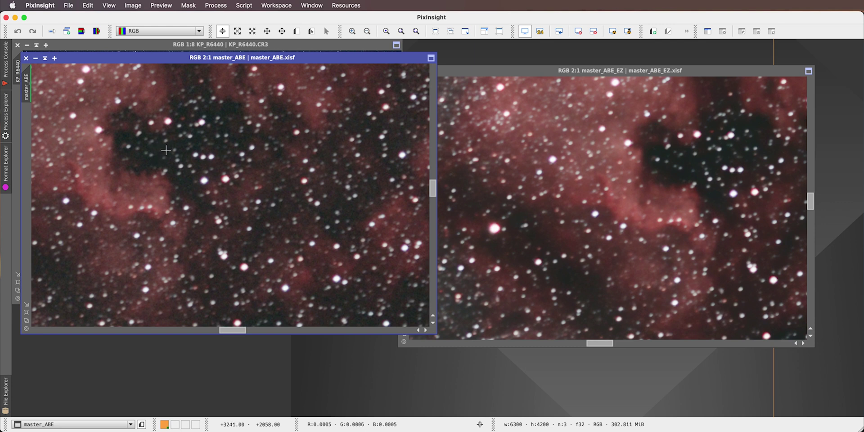
# Step: Bring master_ABE_EZ to the front, nudge it left and zoom out to about 1:6
pyautogui.click(464, 71)
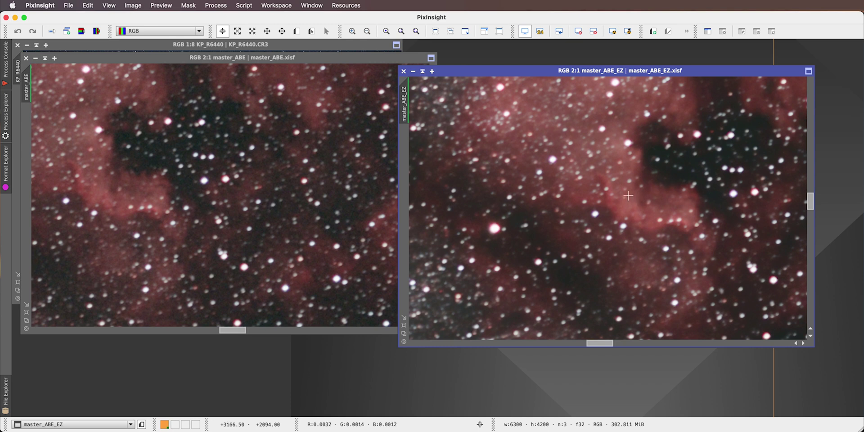
pyautogui.moveTo(604, 72); pyautogui.dragTo(594, 72)
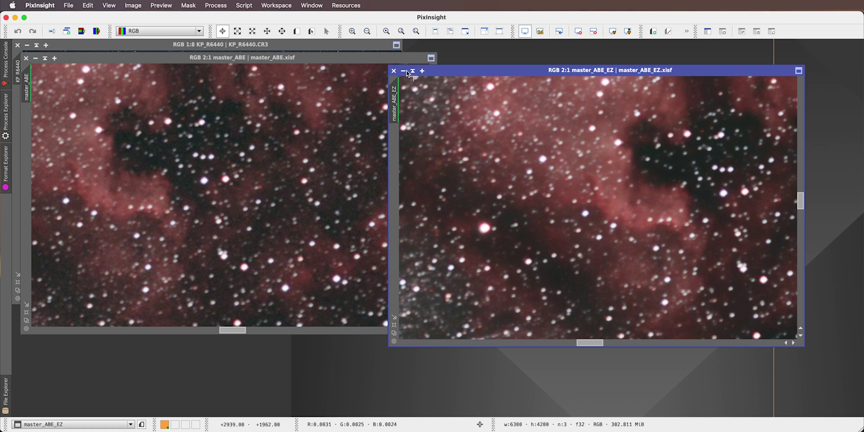
pyautogui.scroll(2, 470, 152)
pyautogui.scroll(-6, 471, 152)
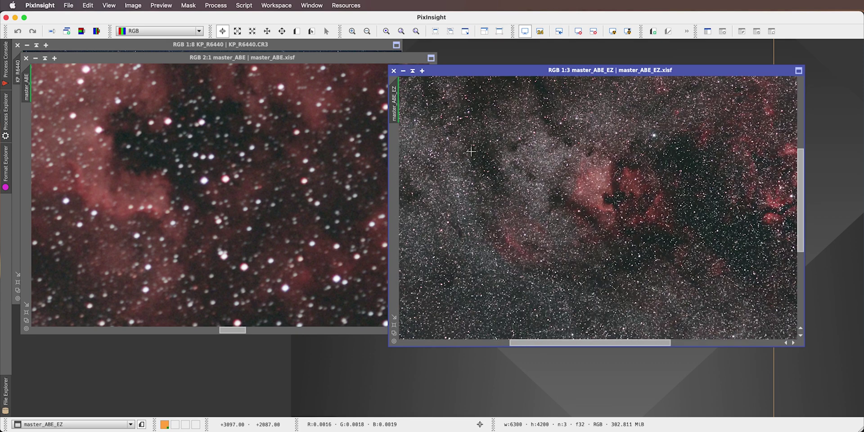
pyautogui.scroll(-2, 470, 152)
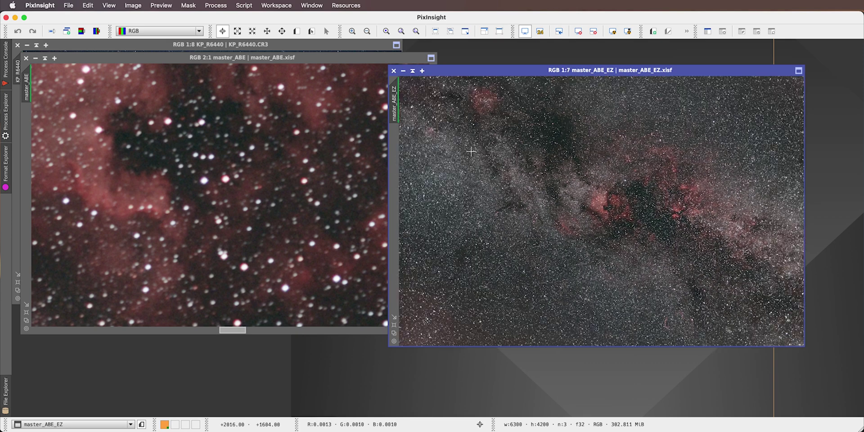
# Step: Close master_ABE, move master_ABE_EZ to the upper left and fit it to its window
pyautogui.click(26, 59)
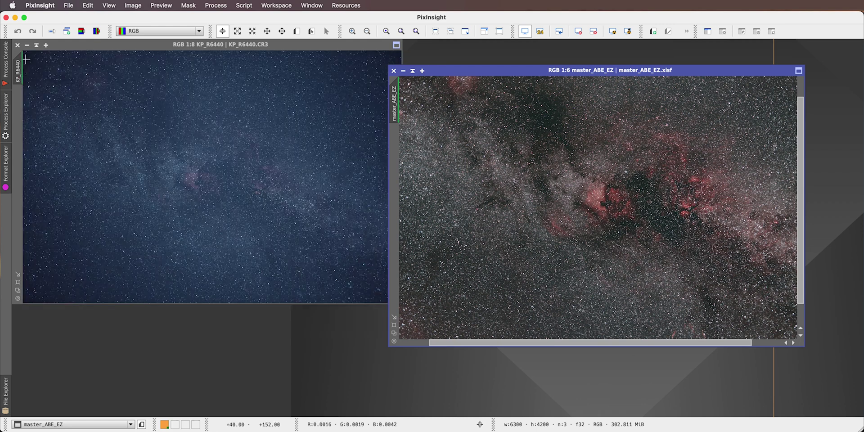
pyautogui.moveTo(450, 71); pyautogui.dragTo(64, 61)
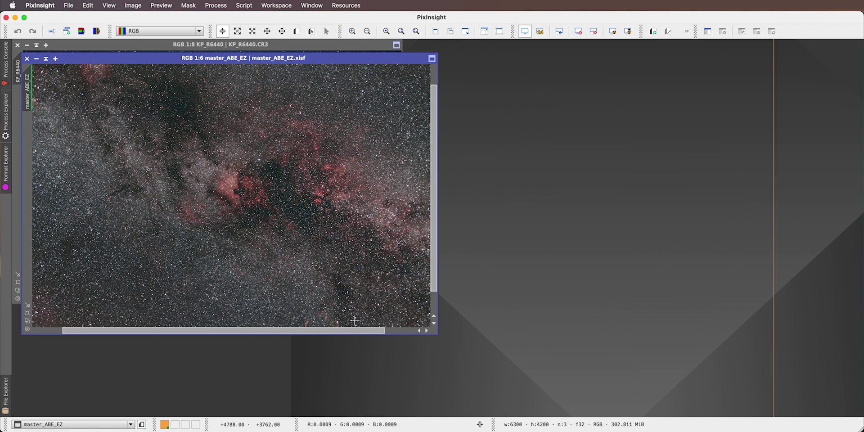
pyautogui.click(27, 321)
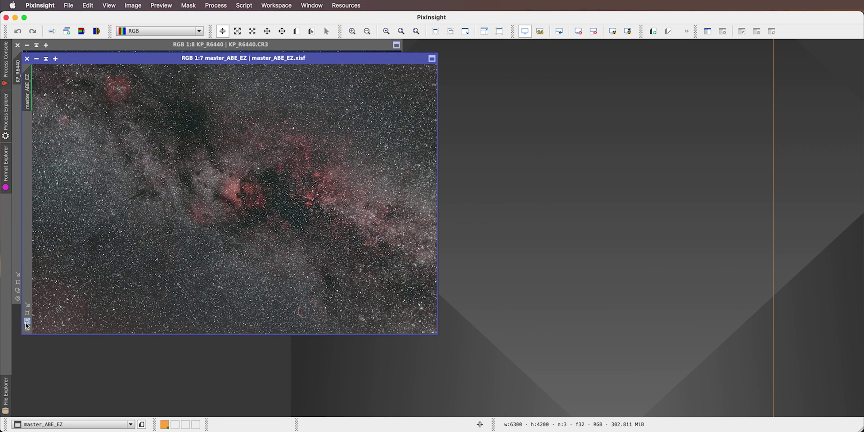
# Step: Open ScreenTransferFunction, place its panel below the image and reactivate master_ABE_EZ
pyautogui.click(257, 3)
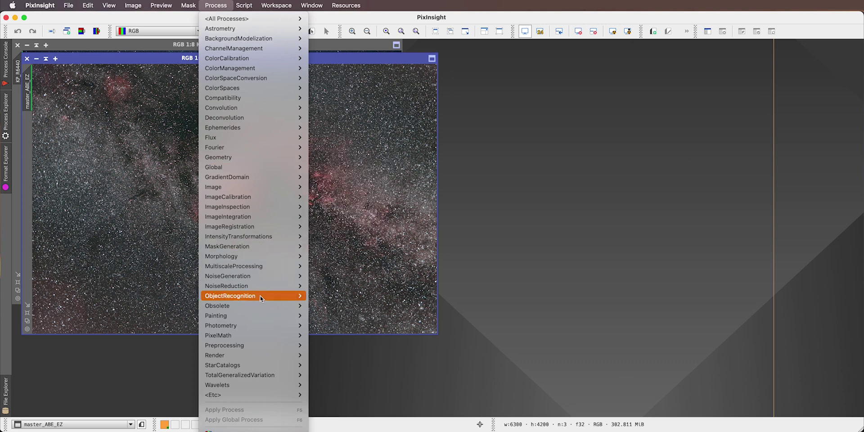
pyautogui.moveTo(256, 237)
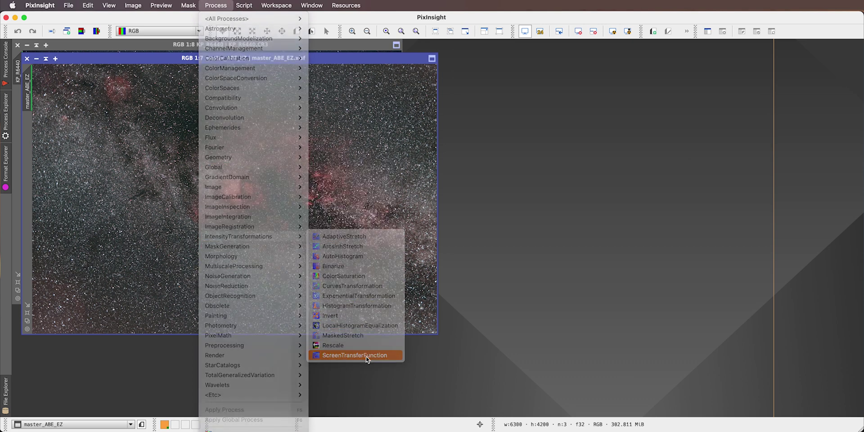
pyautogui.click(366, 355)
pyautogui.click(204, 100)
pyautogui.moveTo(205, 100); pyautogui.dragTo(253, 340)
pyautogui.click(571, 17)
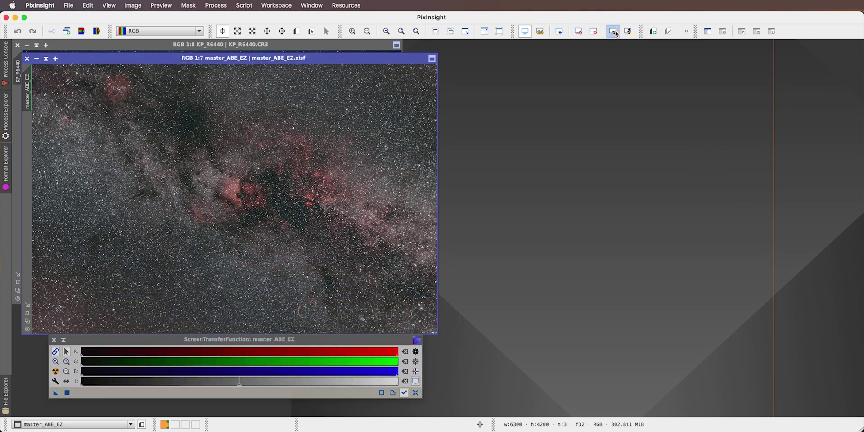
# Step: Open HistogramTransformation with master_ABE_EZ as its target image
pyautogui.click(216, 6)
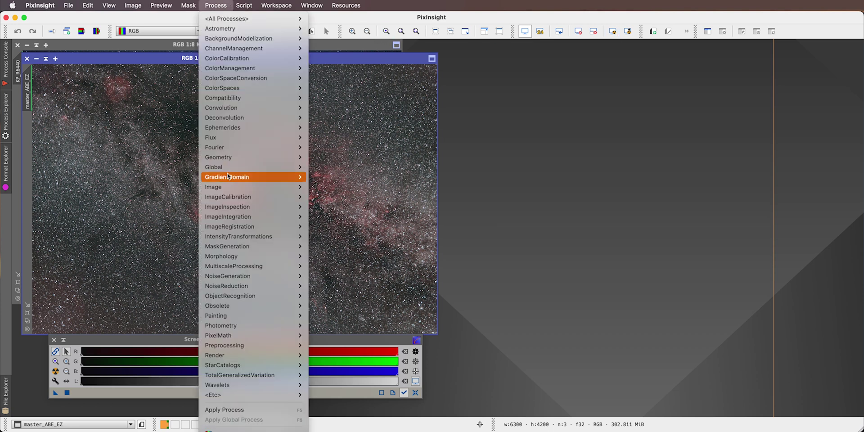
pyautogui.moveTo(259, 237)
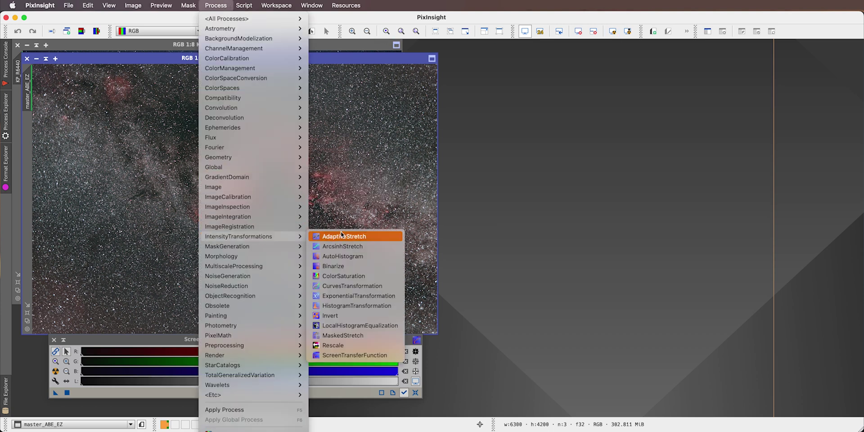
pyautogui.click(361, 306)
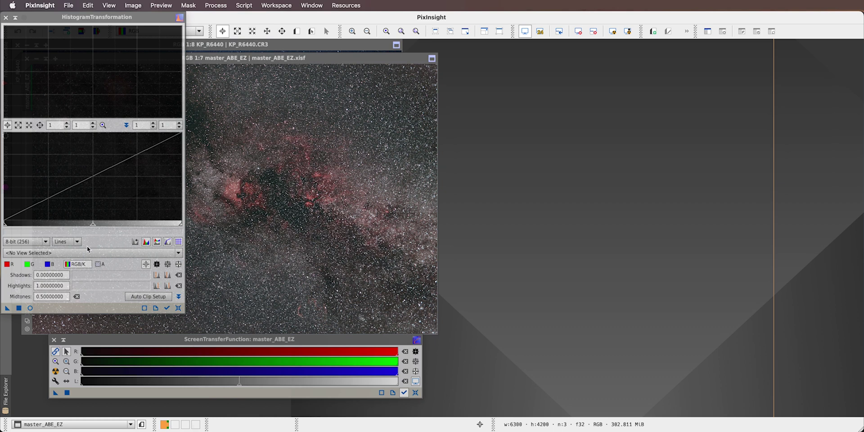
pyautogui.click(87, 253)
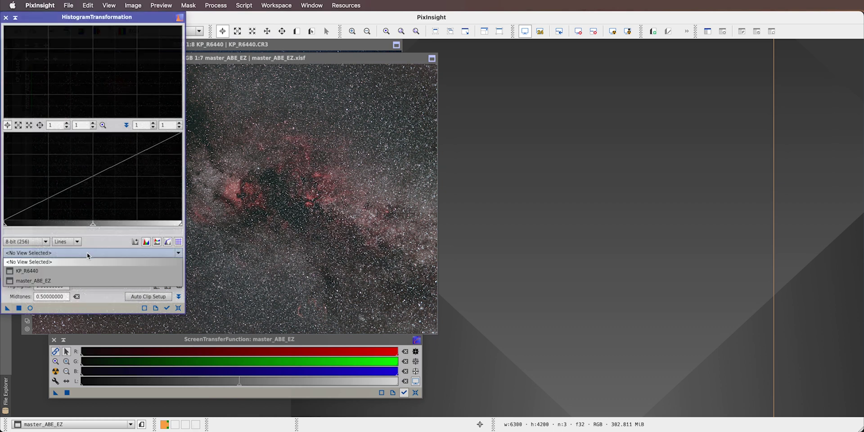
pyautogui.click(59, 282)
pyautogui.moveTo(138, 17); pyautogui.dragTo(673, 55)
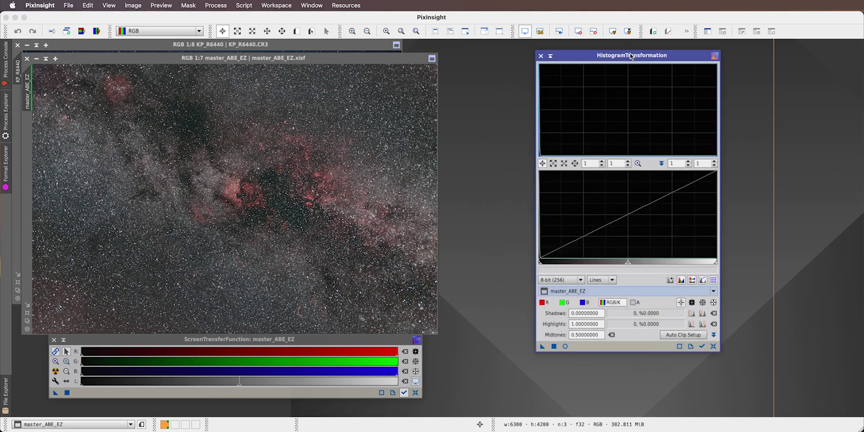
# Step: Copy the STF stretch into HistogramTransformation, apply it to master_ABE_EZ and reset the STF
pyautogui.click(55, 393)
pyautogui.moveTo(56, 394); pyautogui.dragTo(629, 345)
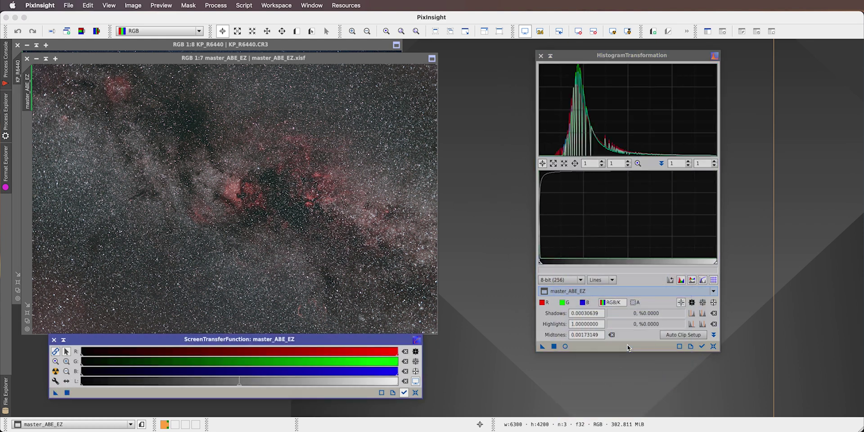
pyautogui.click(554, 347)
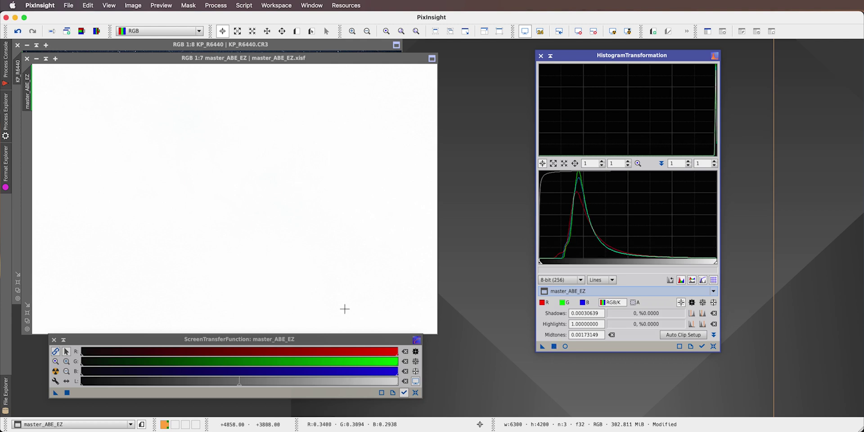
pyautogui.click(371, 59)
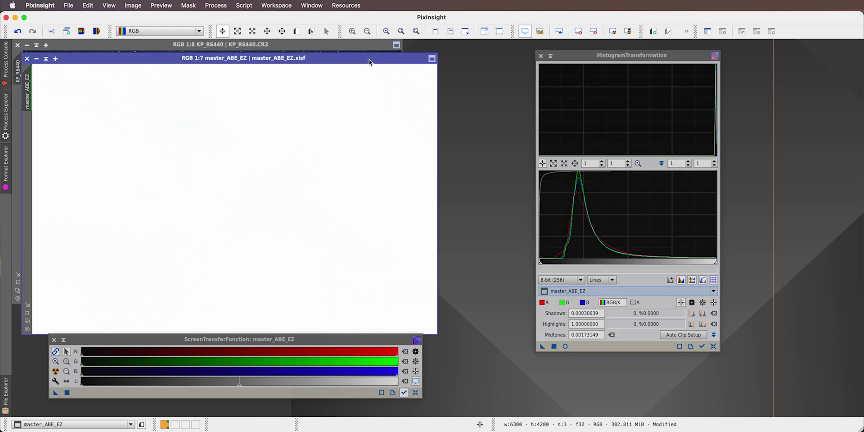
pyautogui.click(594, 33)
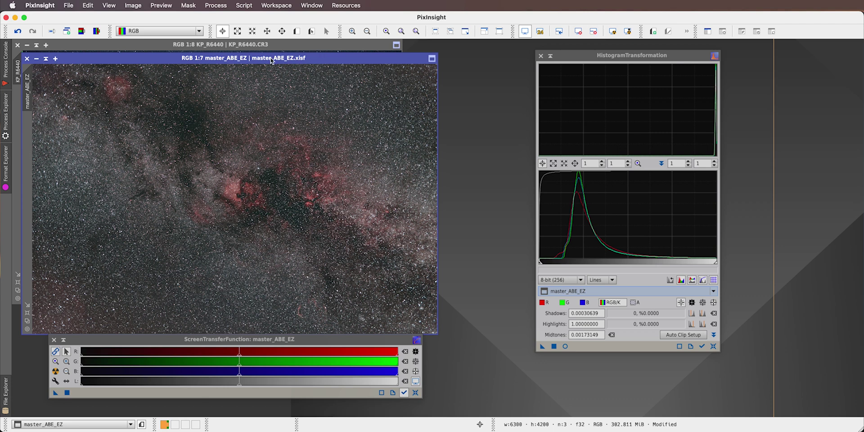
pyautogui.click(541, 55)
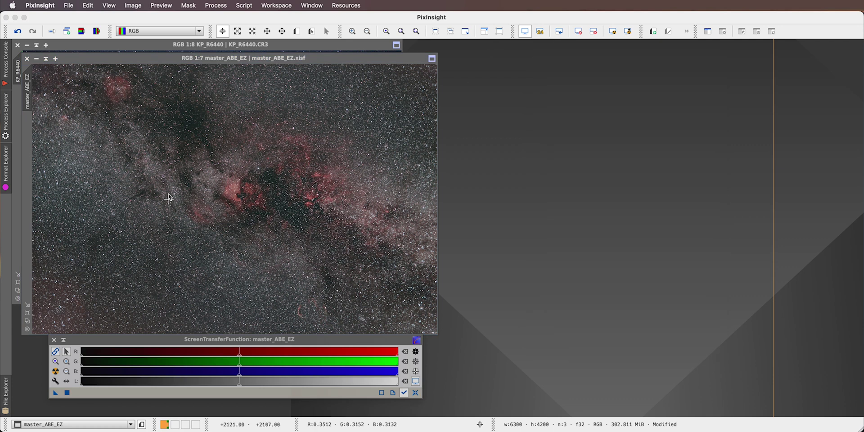
# Step: Open StarNet, enable Create star mask, then close StarNet and the ScreenTransferFunction panel
pyautogui.click(244, 4)
pyautogui.moveTo(213, 4)
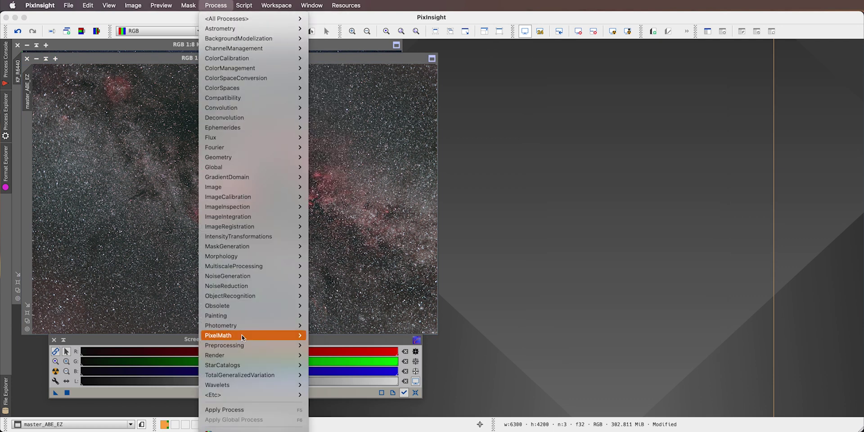
pyautogui.moveTo(266, 247)
pyautogui.click(333, 266)
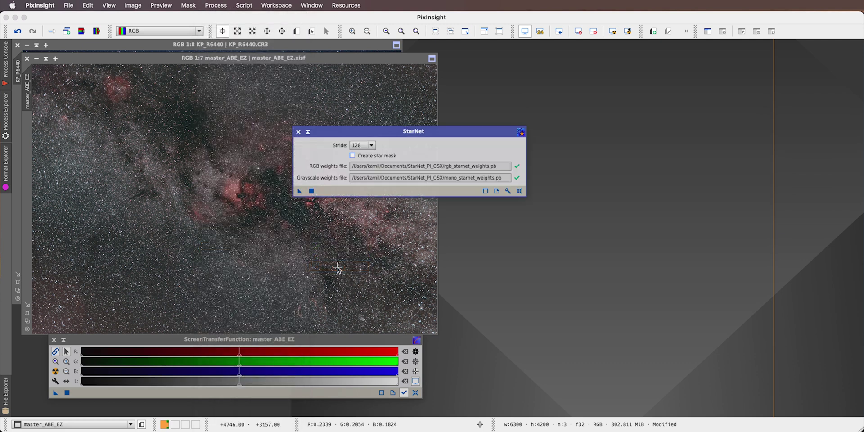
pyautogui.moveTo(355, 133); pyautogui.dragTo(633, 134)
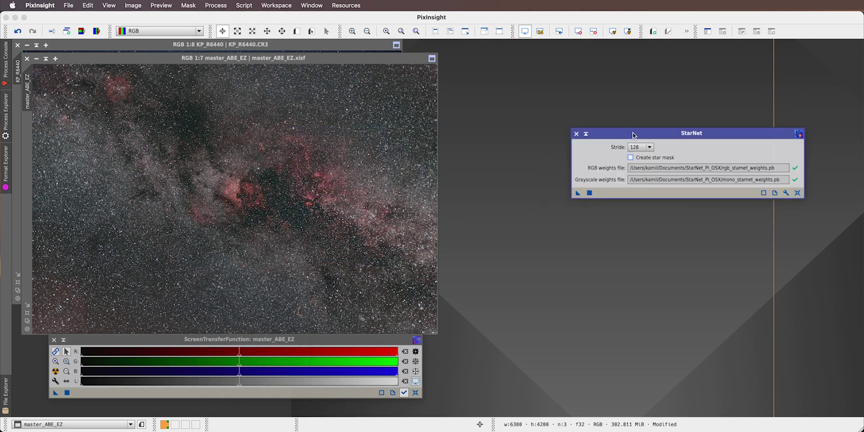
pyautogui.click(636, 159)
pyautogui.click(576, 134)
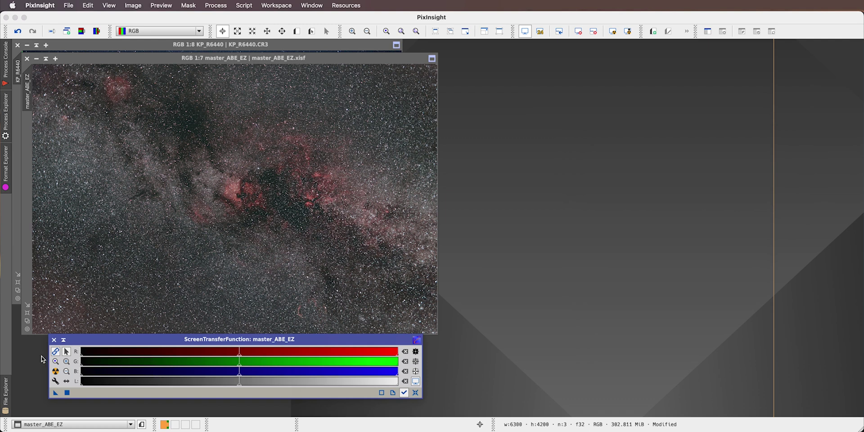
pyautogui.click(53, 340)
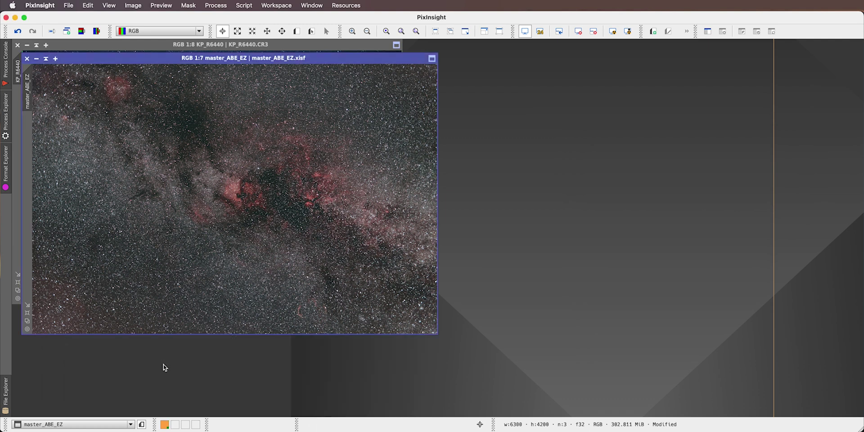
# Step: Drag master_ABE_EZ_stretched and its stars file into PixInsight, then close both windows
pyautogui.press('super+Tab')
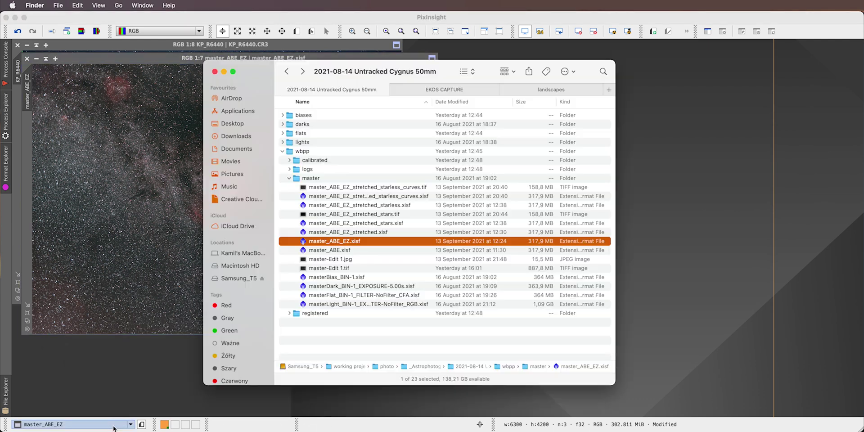
pyautogui.click(376, 232)
pyautogui.keyDown('super'); pyautogui.click(381, 223); pyautogui.keyUp('super')
pyautogui.moveTo(365, 225); pyautogui.dragTo(666, 225)
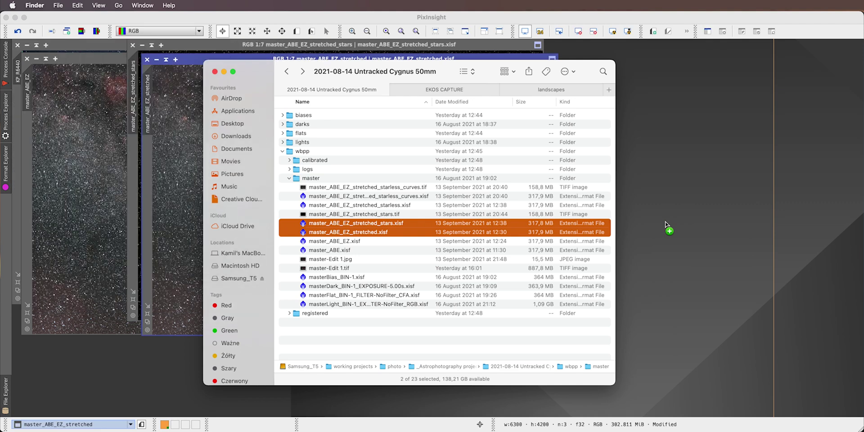
pyautogui.click(201, 62)
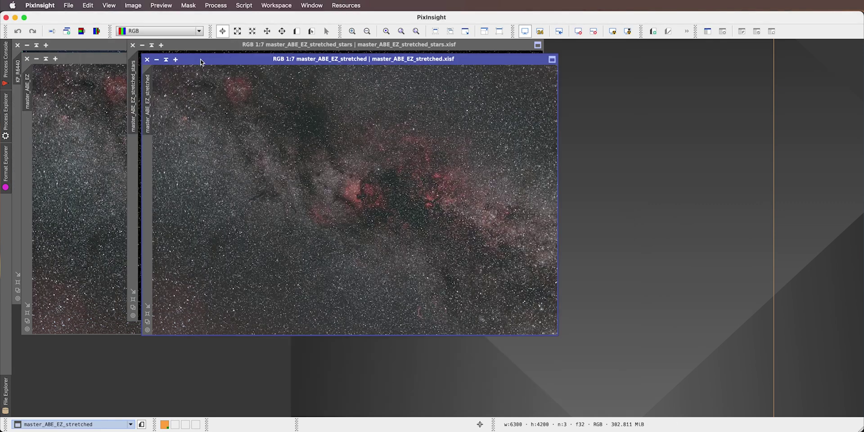
pyautogui.moveTo(238, 62); pyautogui.dragTo(332, 106)
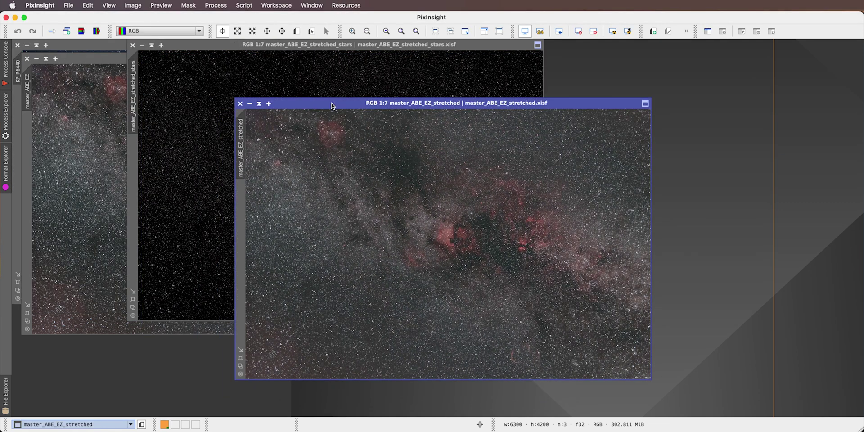
pyautogui.moveTo(165, 39); pyautogui.dragTo(209, 53)
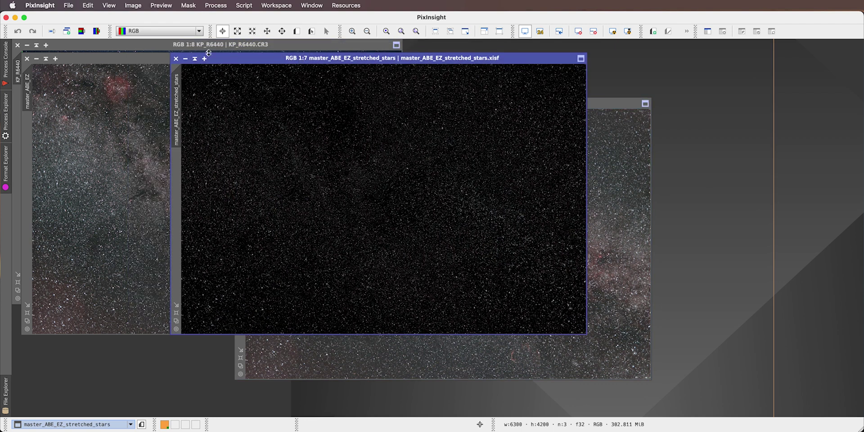
pyautogui.click(176, 58)
pyautogui.click(239, 104)
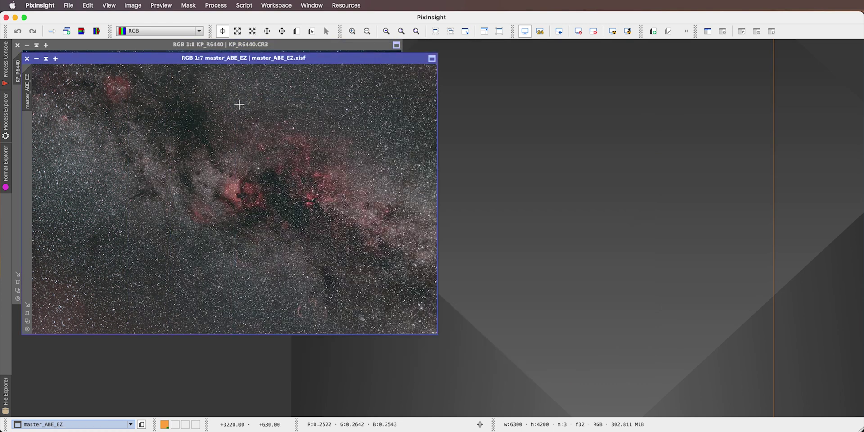
# Step: Load the stretched starless and stretched stars files from the master folder into PixInsight
pyautogui.press('super+Tab')
pyautogui.click(414, 177)
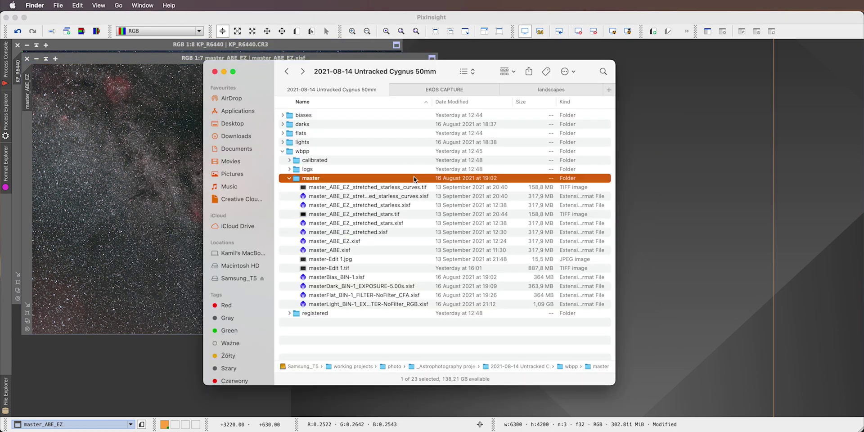
pyautogui.click(400, 206)
pyautogui.keyDown('super'); pyautogui.click(397, 222); pyautogui.keyUp('super')
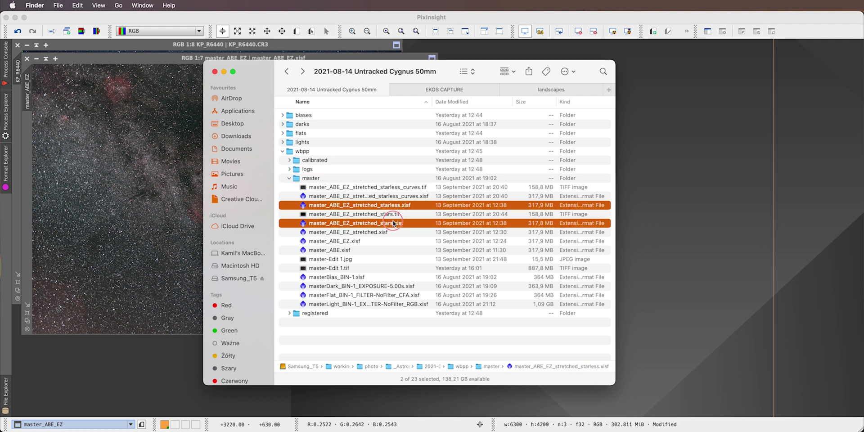
pyautogui.moveTo(375, 223); pyautogui.dragTo(626, 226)
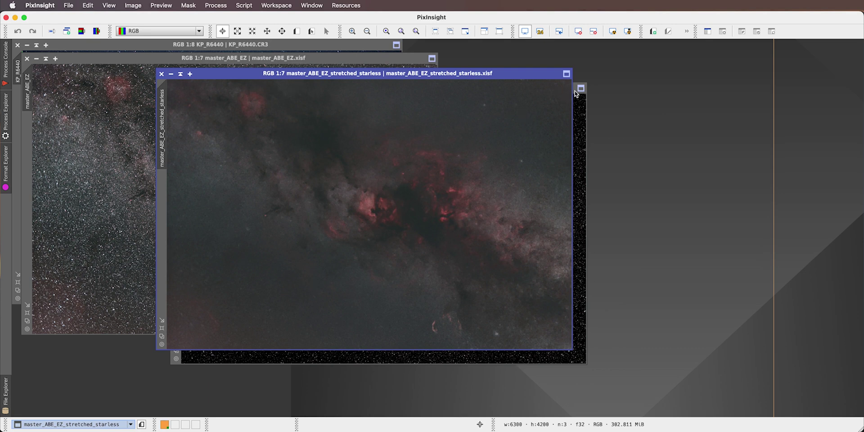
# Step: Place the stars window at the upper right and the starless window on the left
pyautogui.click(577, 91)
pyautogui.moveTo(420, 90); pyautogui.dragTo(697, 61)
pyautogui.moveTo(412, 79); pyautogui.dragTo(313, 111)
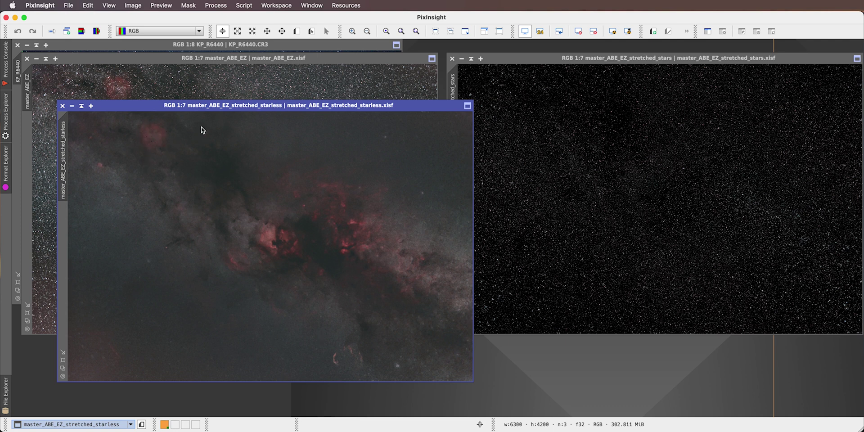
pyautogui.moveTo(225, 109); pyautogui.dragTo(223, 84)
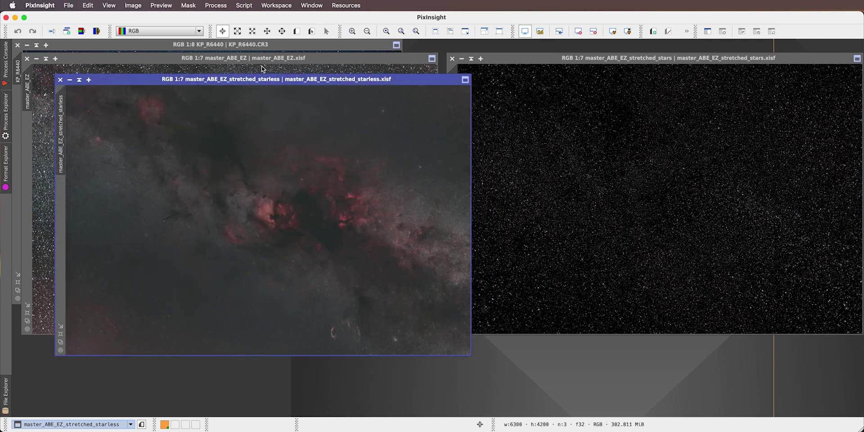
pyautogui.moveTo(295, 81); pyautogui.dragTo(268, 71)
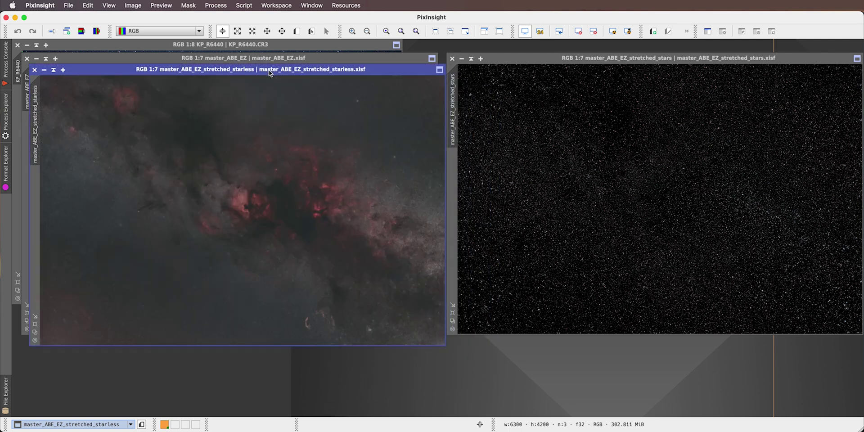
pyautogui.click(216, 6)
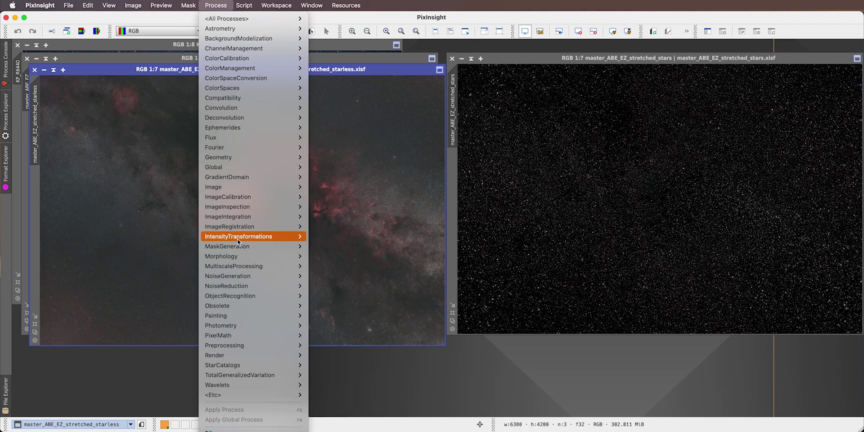
pyautogui.moveTo(258, 241)
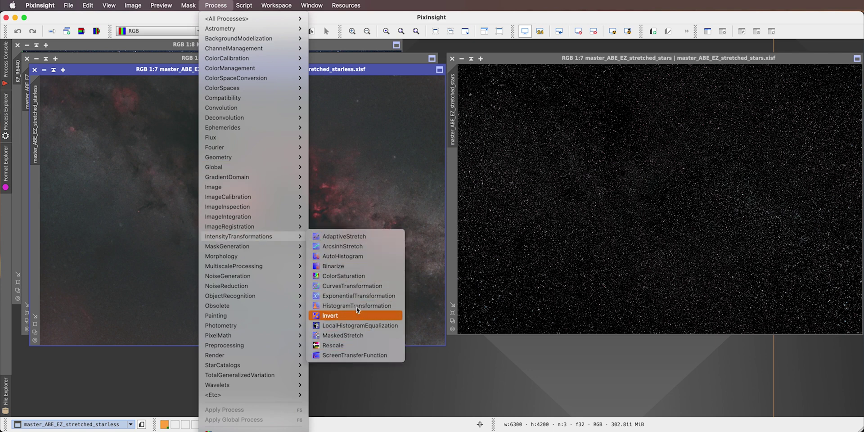
pyautogui.click(359, 292)
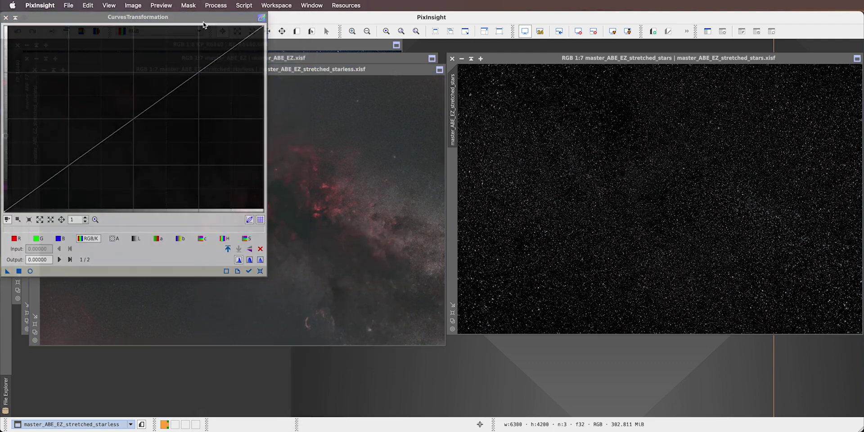
pyautogui.moveTo(206, 25); pyautogui.dragTo(731, 101)
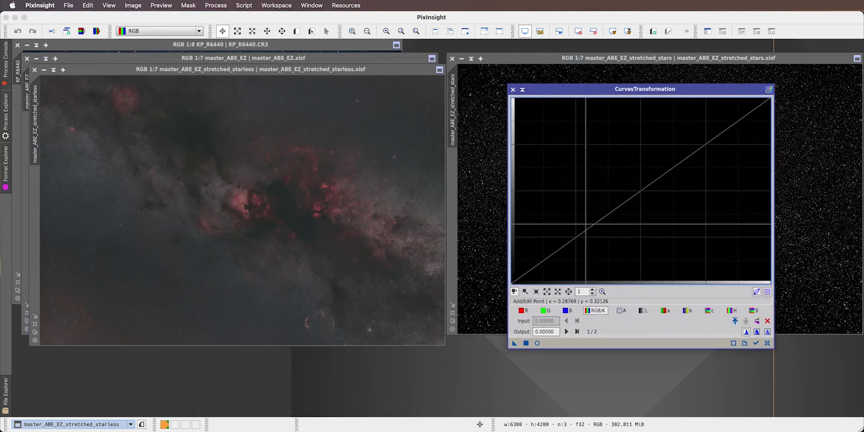
pyautogui.click(539, 344)
pyautogui.click(595, 229)
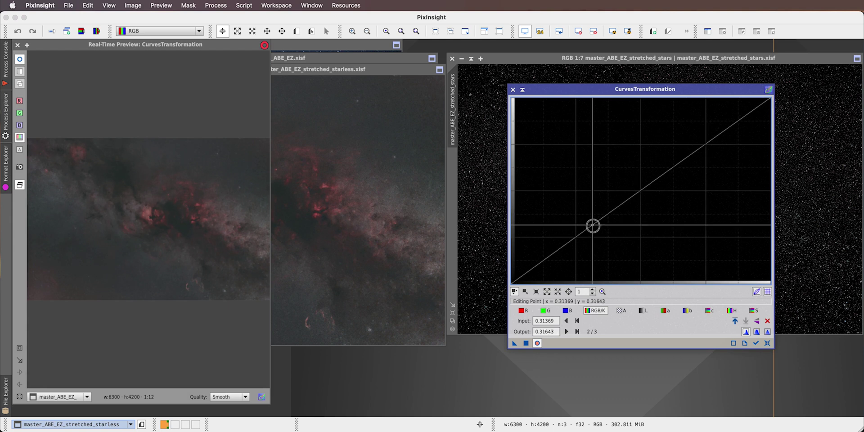
pyautogui.moveTo(672, 168); pyautogui.dragTo(672, 160)
pyautogui.click(754, 311)
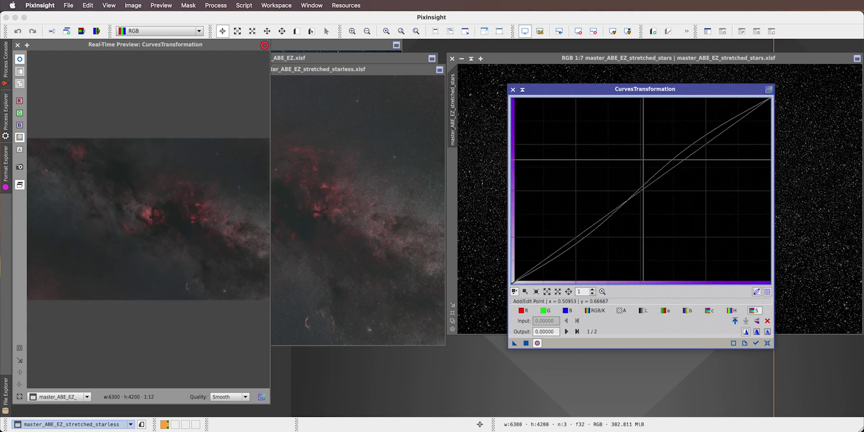
pyautogui.moveTo(650, 187); pyautogui.dragTo(645, 182)
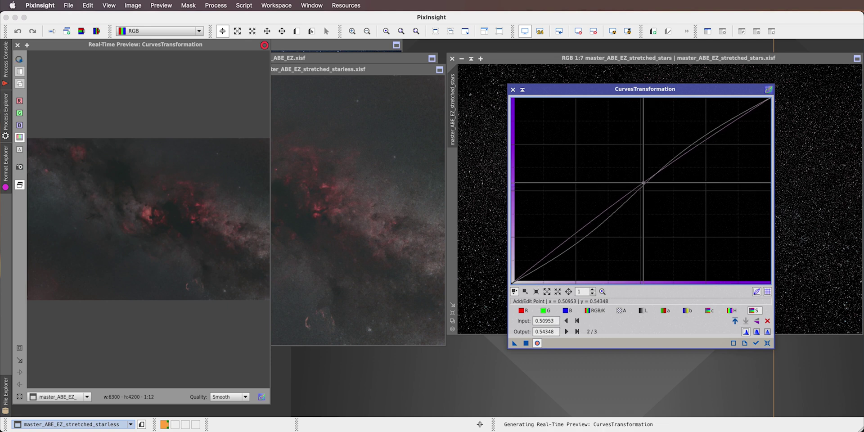
pyautogui.click(512, 90)
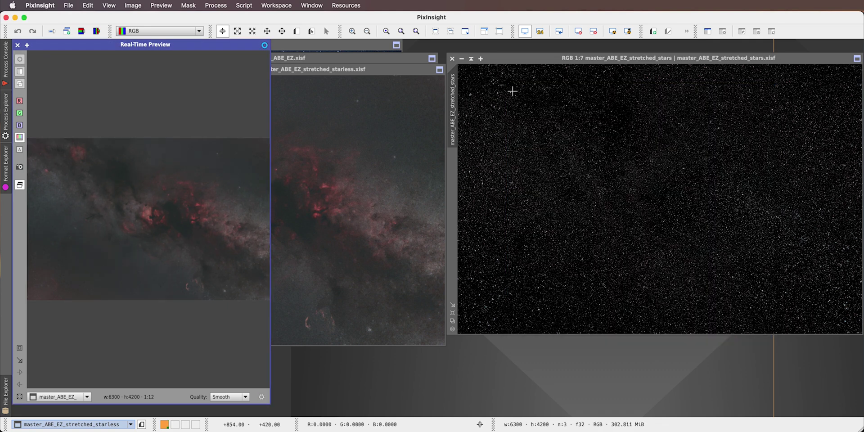
pyautogui.click(18, 45)
pyautogui.press('super+Tab')
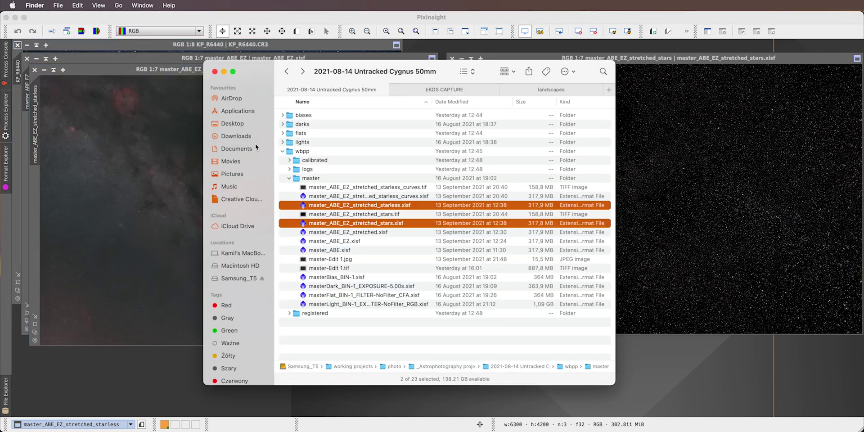
# Step: Open master_ABE_EZ_stretched_starless_curves.xisf from Finder and position its window near the centre
pyautogui.click(395, 214)
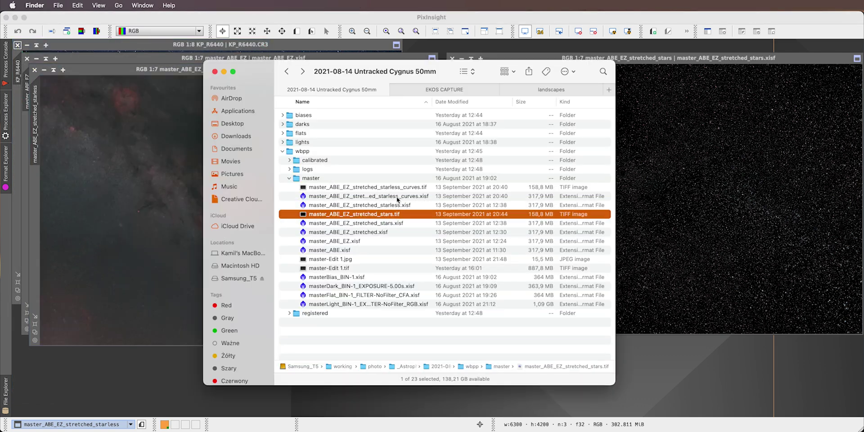
pyautogui.click(402, 196)
pyautogui.doubleClick(393, 197)
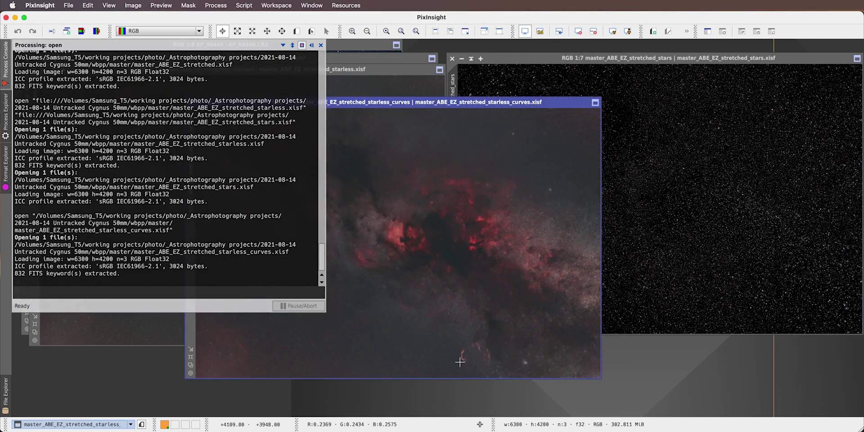
pyautogui.moveTo(349, 102); pyautogui.dragTo(603, 108)
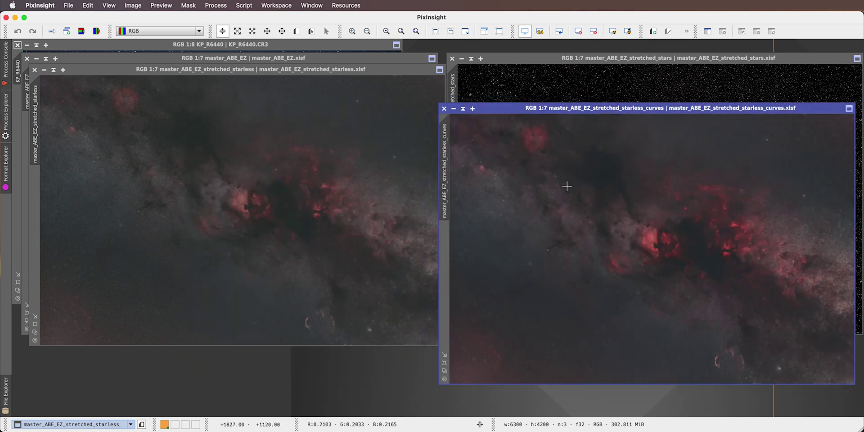
pyautogui.click(467, 111)
pyautogui.moveTo(467, 110); pyautogui.dragTo(285, 110)
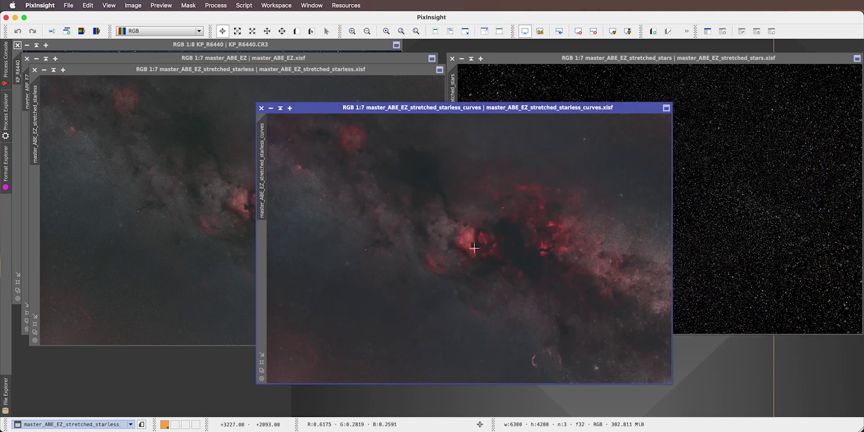
pyautogui.click(623, 57)
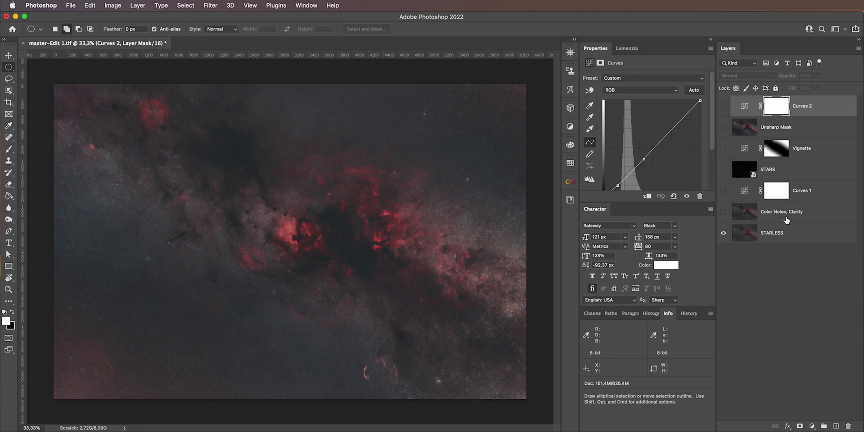
# Step: Toggle the Color Noise, Clarity layer on and off to compare against the STARLESS base
pyautogui.click(724, 213)
pyautogui.click(723, 212)
pyautogui.scroll(3, 274, 229)
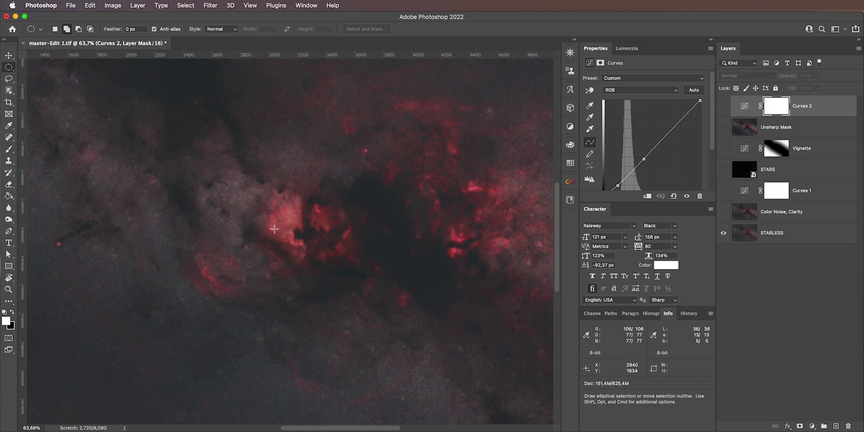
pyautogui.scroll(2, 274, 229)
pyautogui.scroll(10, 274, 229)
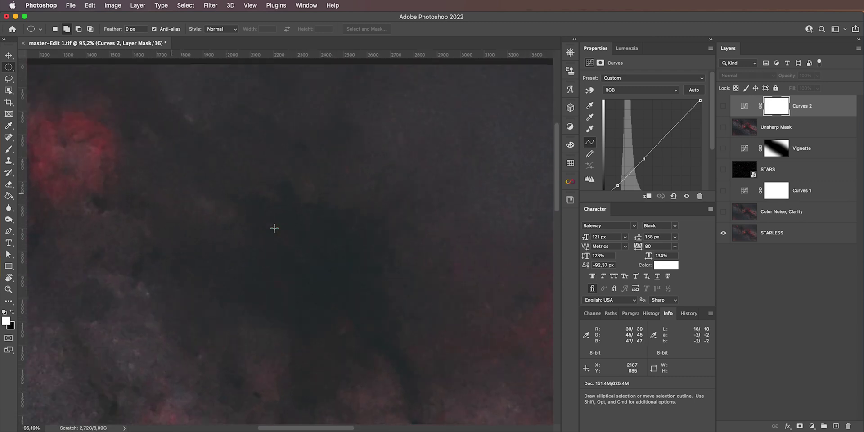
pyautogui.scroll(3, 274, 228)
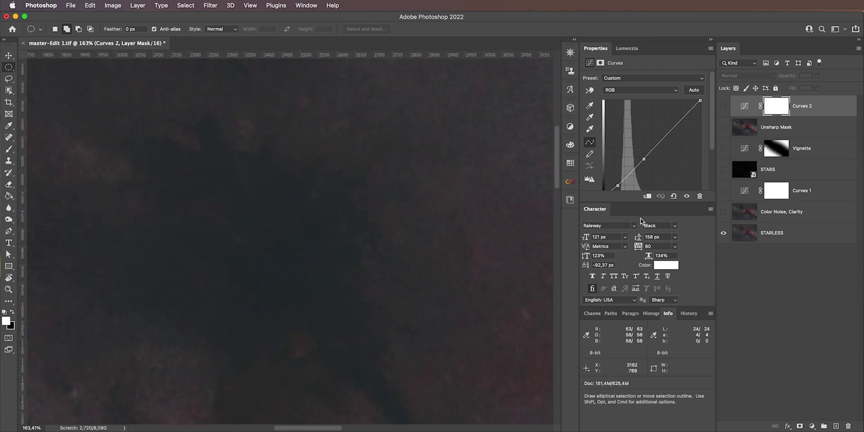
pyautogui.click(724, 215)
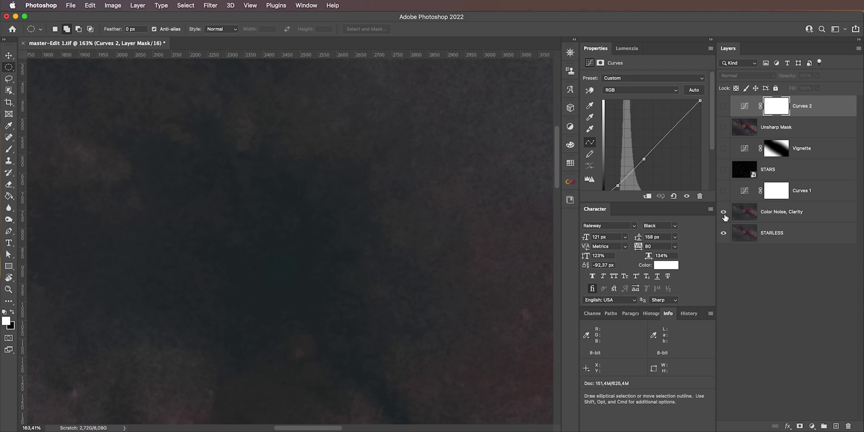
pyautogui.click(727, 211)
# Step: Fit the image to the window and make Color Noise, Clarity the active layer
pyautogui.press('super+0')
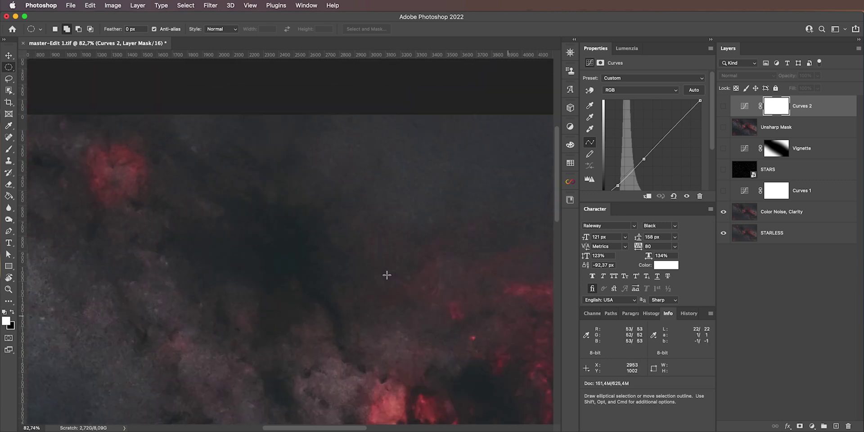
pyautogui.scroll(3, 387, 276)
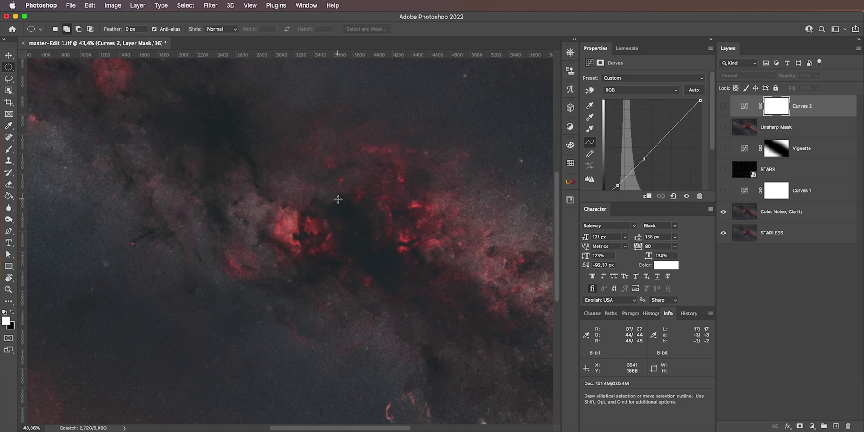
pyautogui.hotkey('alt', '[')
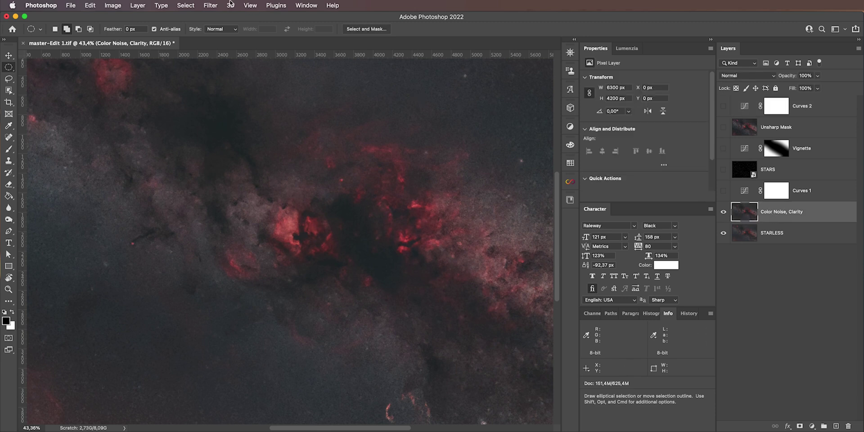
pyautogui.click(210, 5)
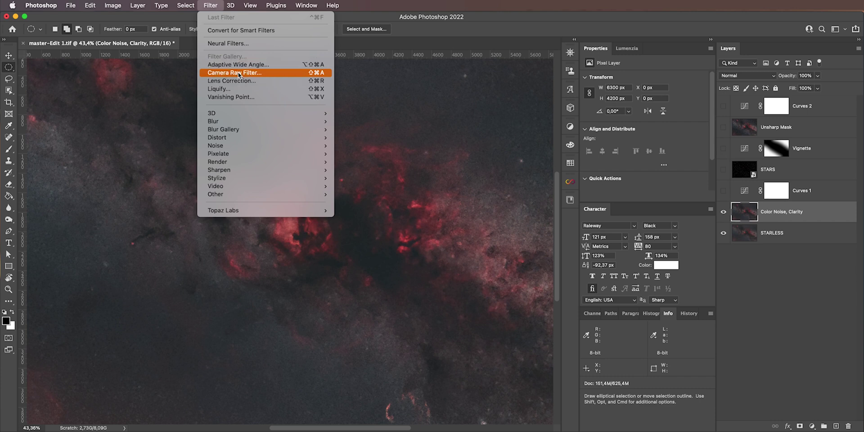
pyautogui.click(212, 6)
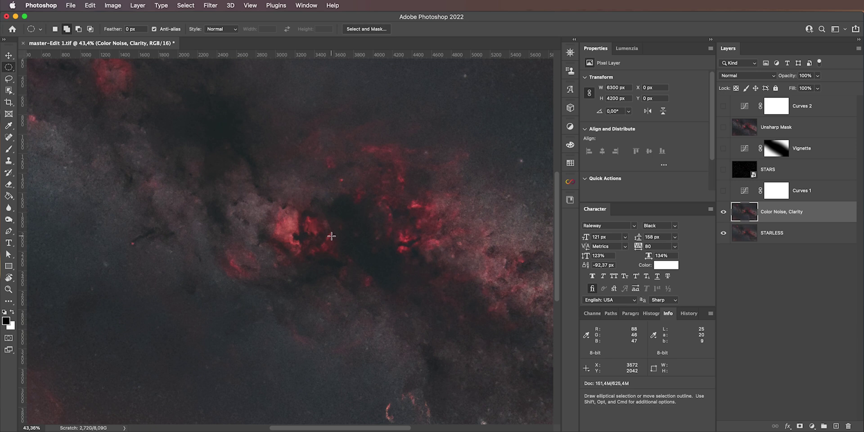
pyautogui.scroll(-4, 332, 235)
pyautogui.scroll(2, 332, 236)
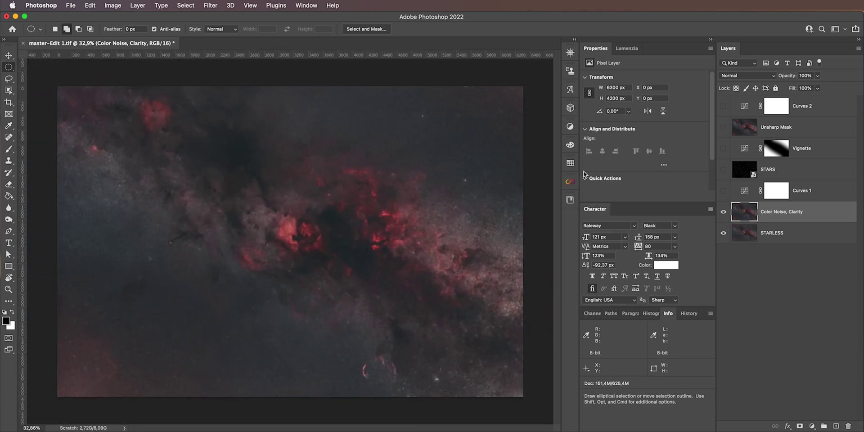
# Step: Select Curves 1, toggle it off and on to compare, then turn on the STARS layer
pyautogui.click(745, 192)
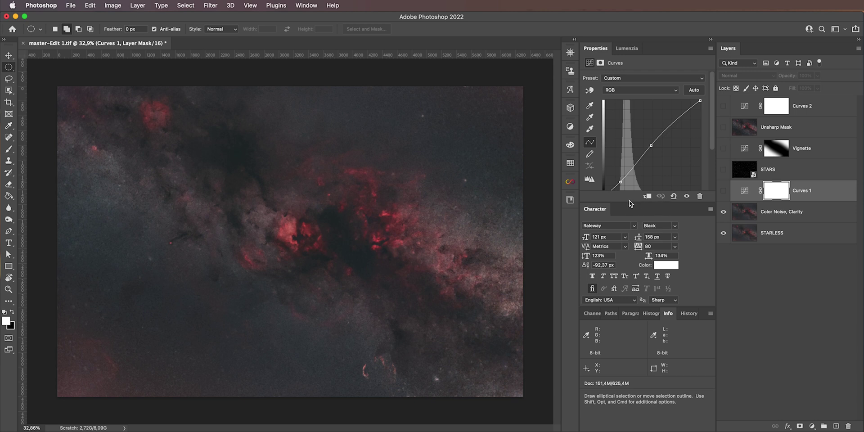
pyautogui.scroll(-3, 713, 135)
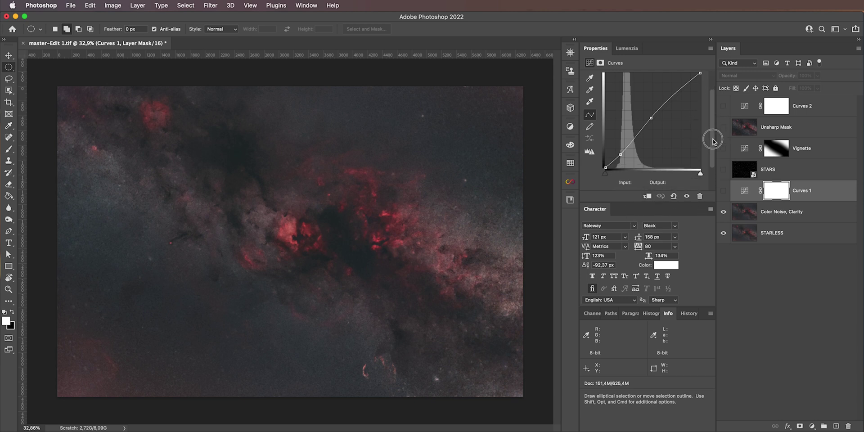
pyautogui.click(724, 192)
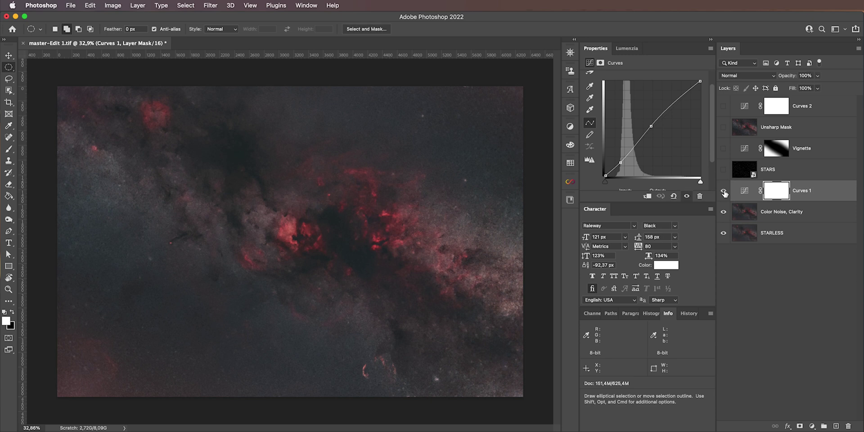
pyautogui.click(723, 192)
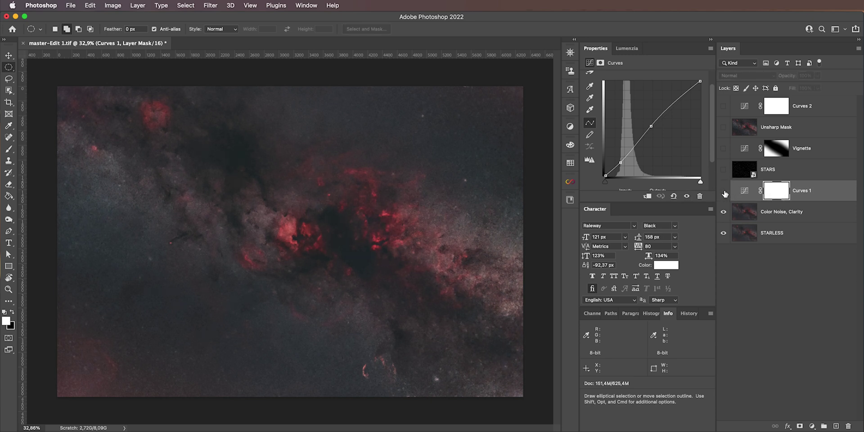
pyautogui.click(724, 192)
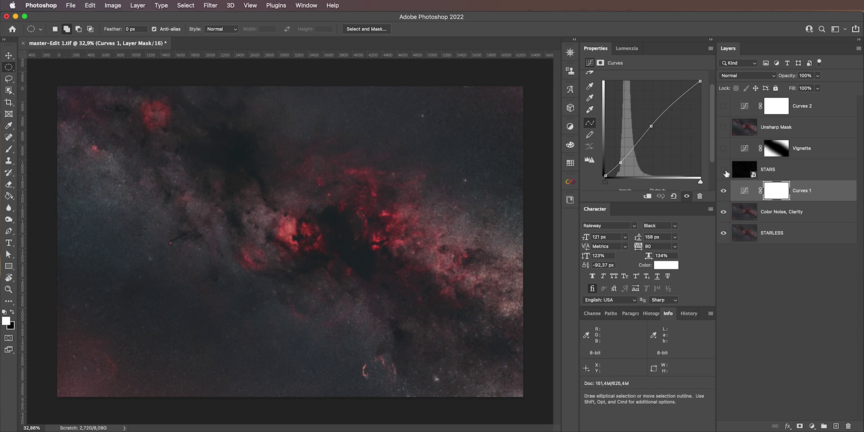
pyautogui.click(725, 170)
# Step: Keep the STARS layer on Linear Dodge (Add) blending and turn on the Vignette layer
pyautogui.click(794, 175)
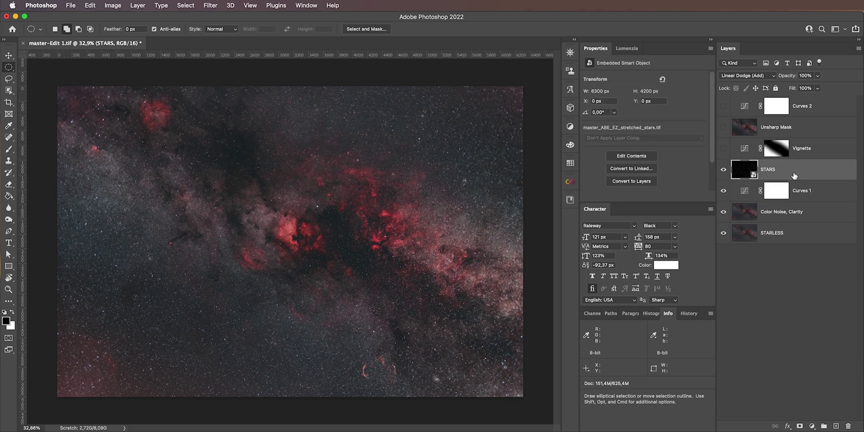
pyautogui.click(742, 76)
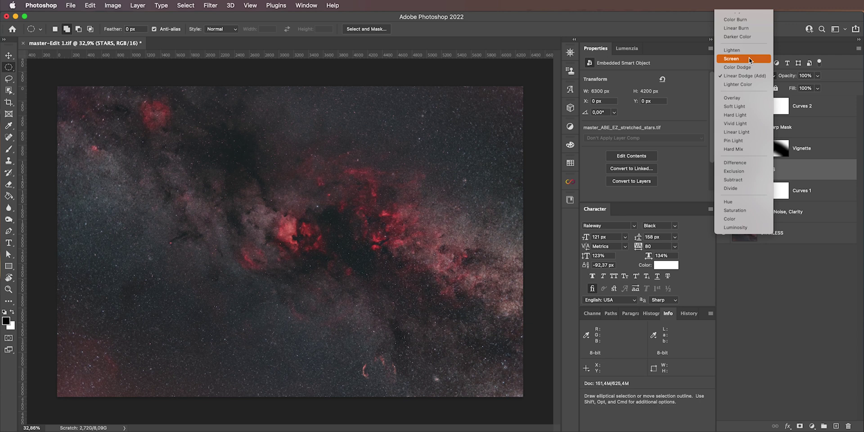
pyautogui.click(747, 79)
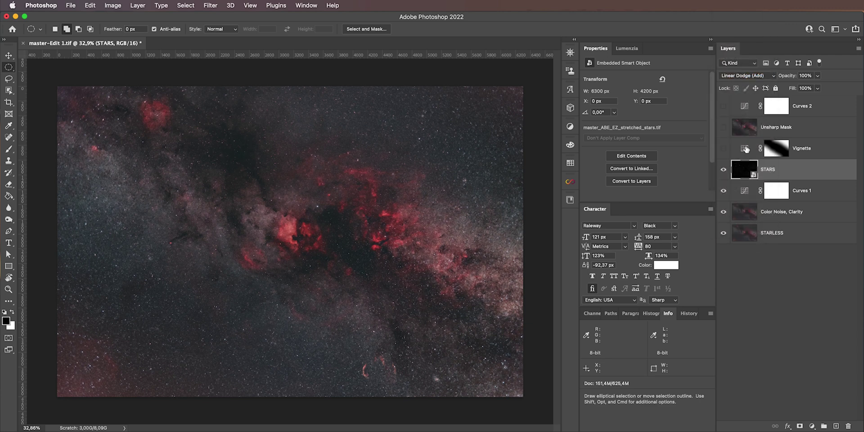
pyautogui.click(723, 149)
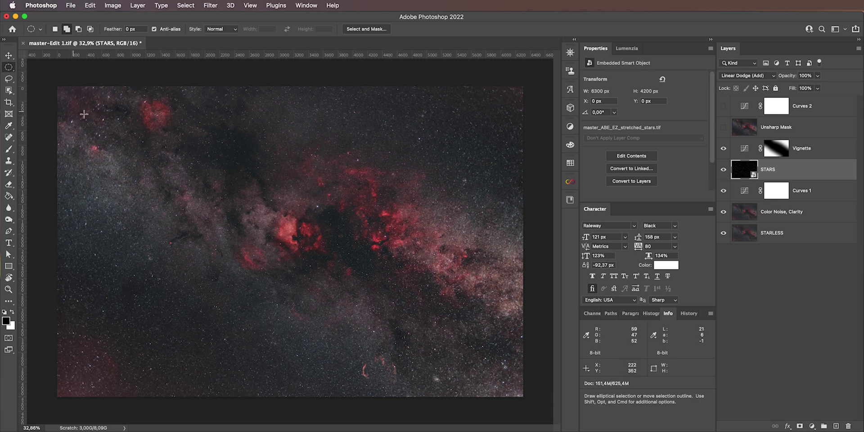
# Step: Display the Vignette layer's downward-bowed darkening curve in Properties after a glance at Lumenzia
pyautogui.click(750, 150)
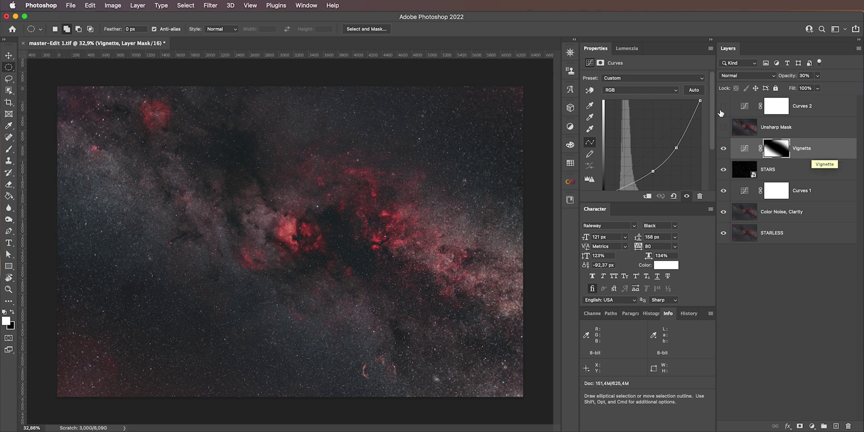
pyautogui.click(631, 54)
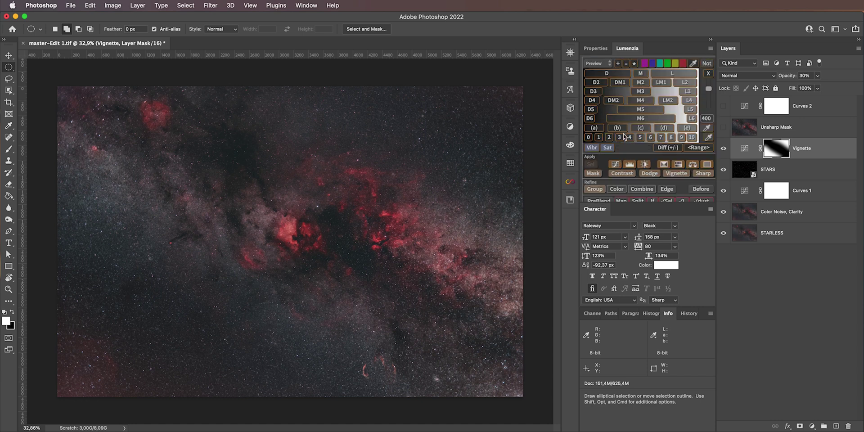
pyautogui.click(595, 48)
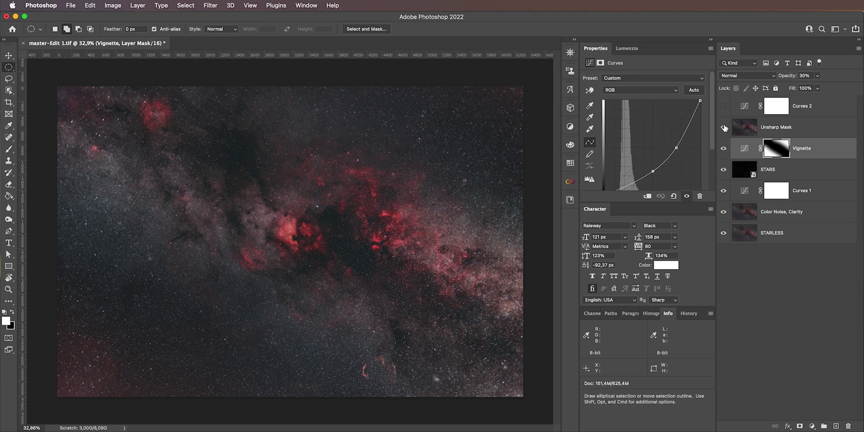
# Step: Turn on the Unsharp Mask layer, check the Sharpen filters without applying, and zoom in
pyautogui.click(780, 132)
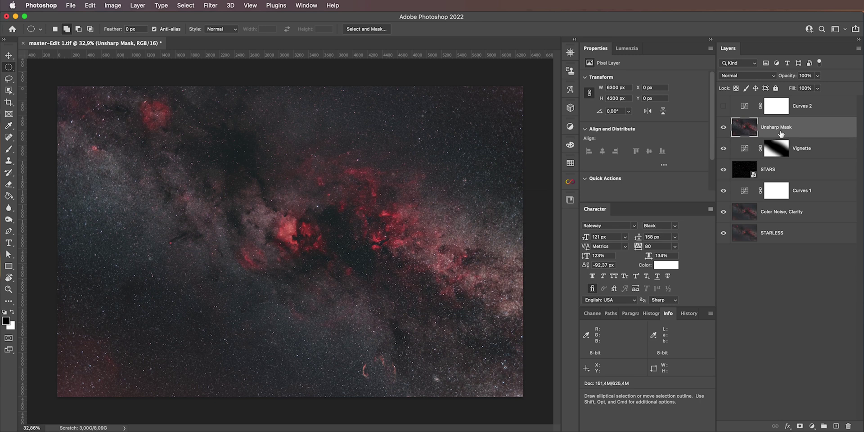
pyautogui.click(209, 4)
pyautogui.moveTo(269, 169)
pyautogui.press('Escape')
pyautogui.scroll(3, 282, 203)
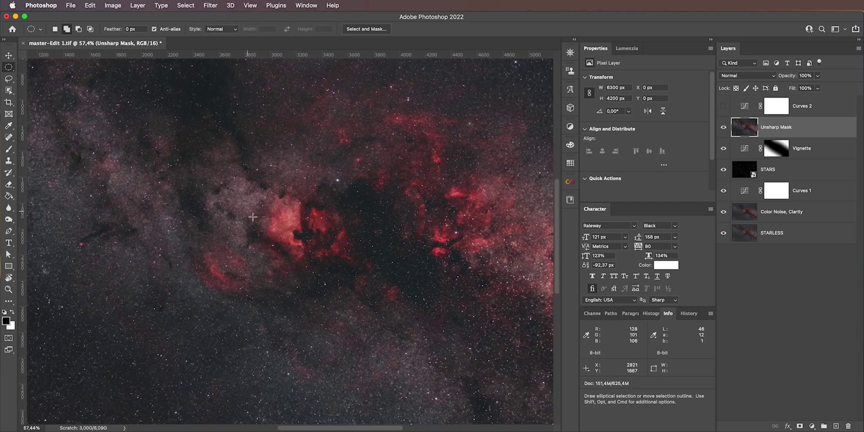
pyautogui.scroll(1, 330, 258)
pyautogui.scroll(10, 304, 246)
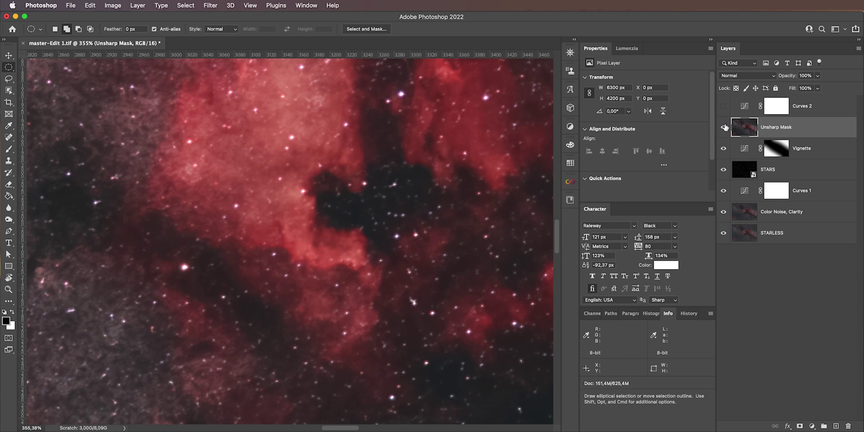
# Step: Toggle the Unsharp Mask sharpening off and on to compare nebula detail, then select Curves 2
pyautogui.click(725, 127)
pyautogui.click(725, 128)
pyautogui.scroll(-5, 429, 197)
pyautogui.scroll(-5, 429, 197)
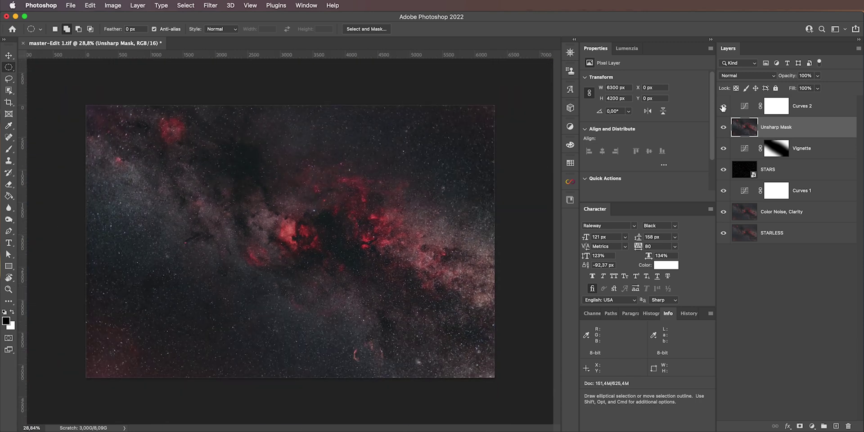
pyautogui.click(745, 108)
# Step: Hide Curves 2 and add a fresh Curves adjustment layer
pyautogui.scroll(-2, 656, 155)
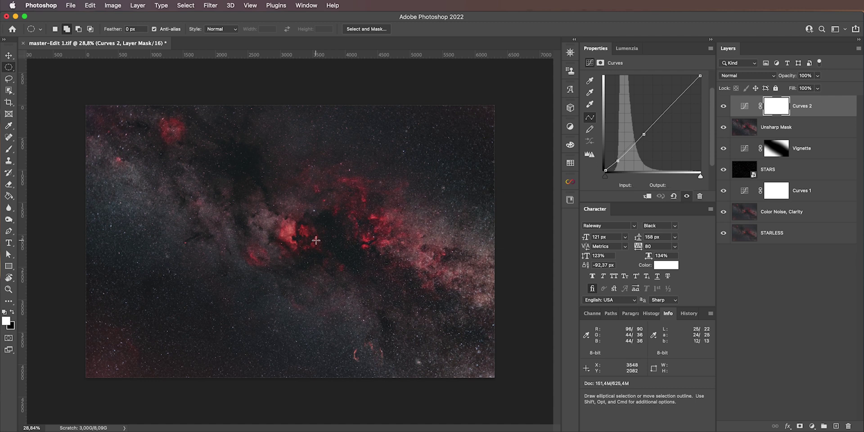
pyautogui.scroll(3, 325, 230)
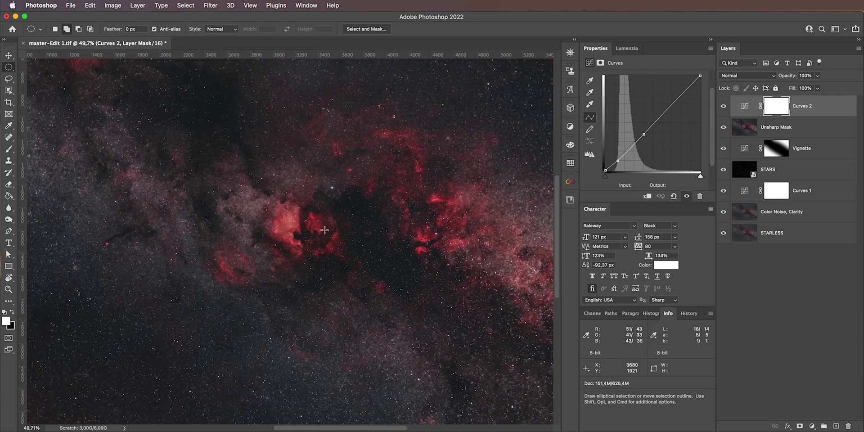
pyautogui.scroll(2, 290, 239)
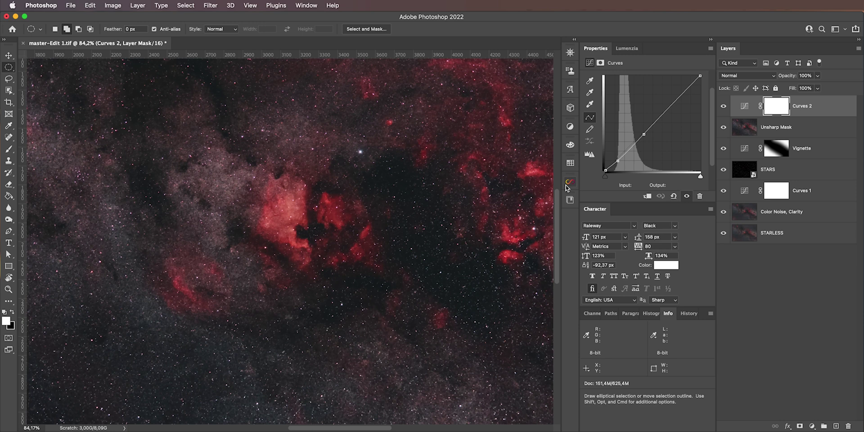
pyautogui.click(724, 106)
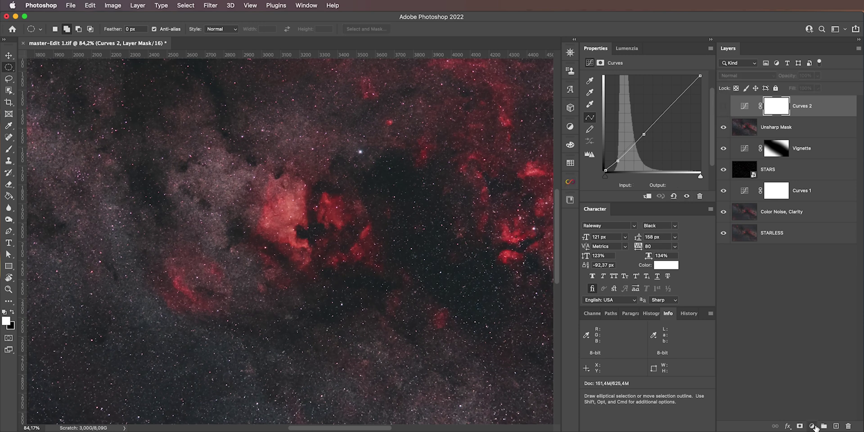
pyautogui.click(812, 426)
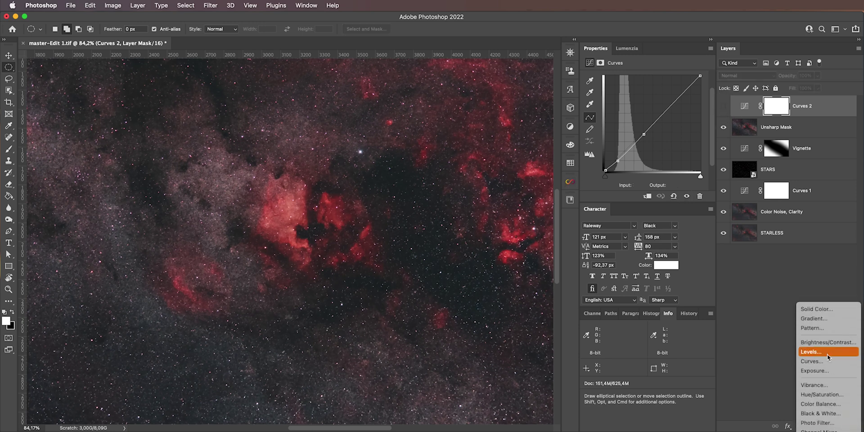
pyautogui.click(826, 362)
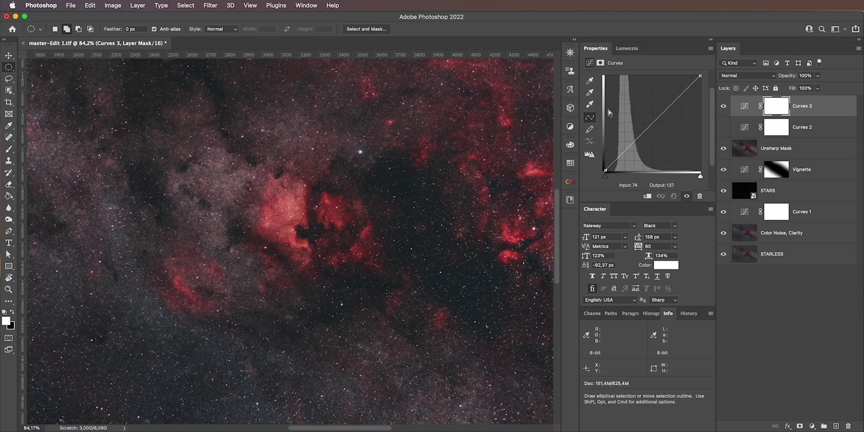
# Step: Brighten the nebula's tone with an on-image curve drag, then delete the trial Curves 3 layer
pyautogui.scroll(2, 596, 115)
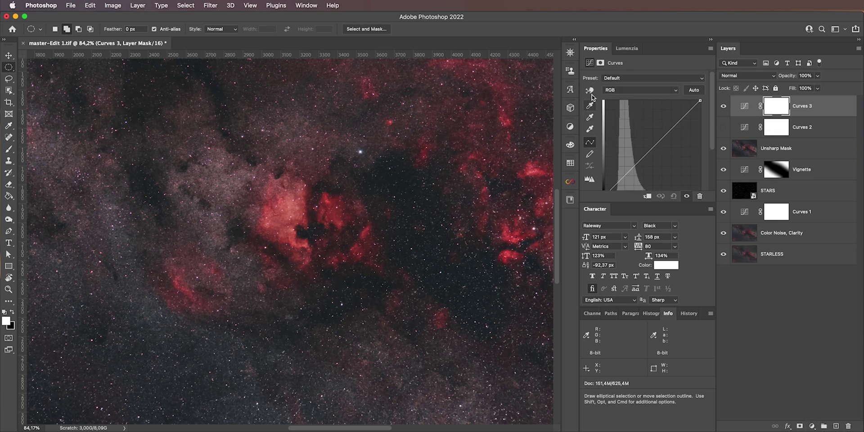
pyautogui.click(589, 90)
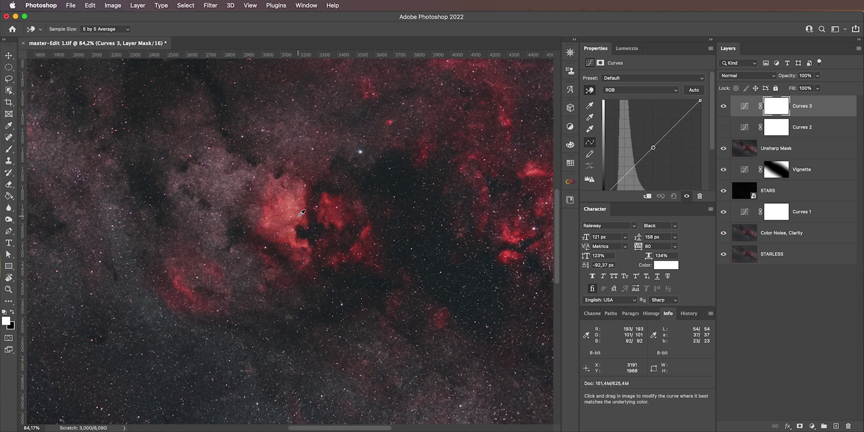
pyautogui.moveTo(302, 212); pyautogui.dragTo(305, 236)
pyautogui.scroll(-4, 347, 235)
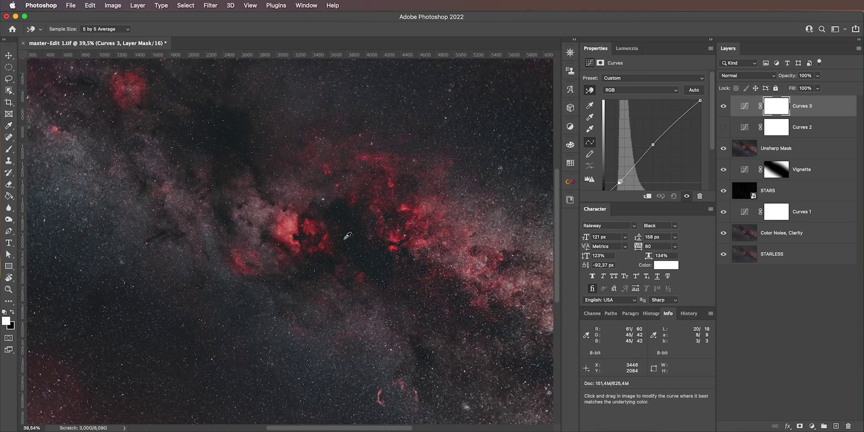
pyautogui.scroll(-2, 347, 235)
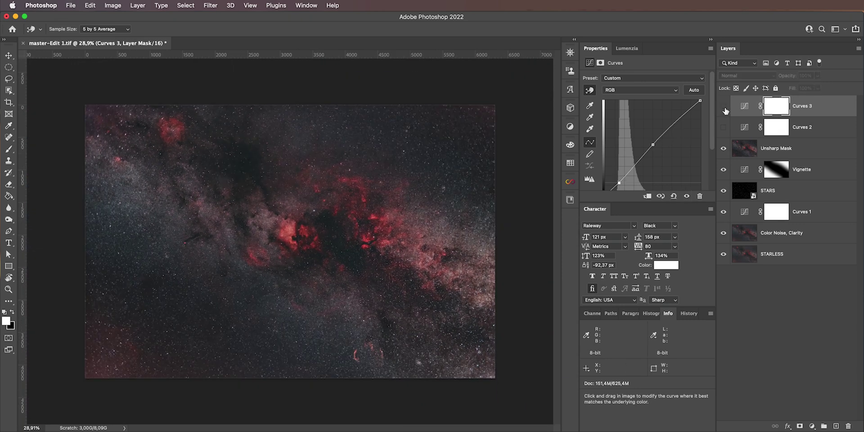
pyautogui.press('m')
pyautogui.press('BackSpace')
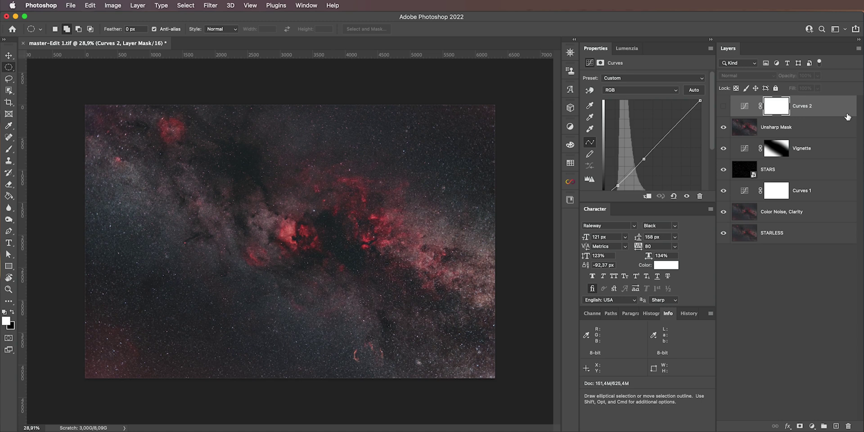